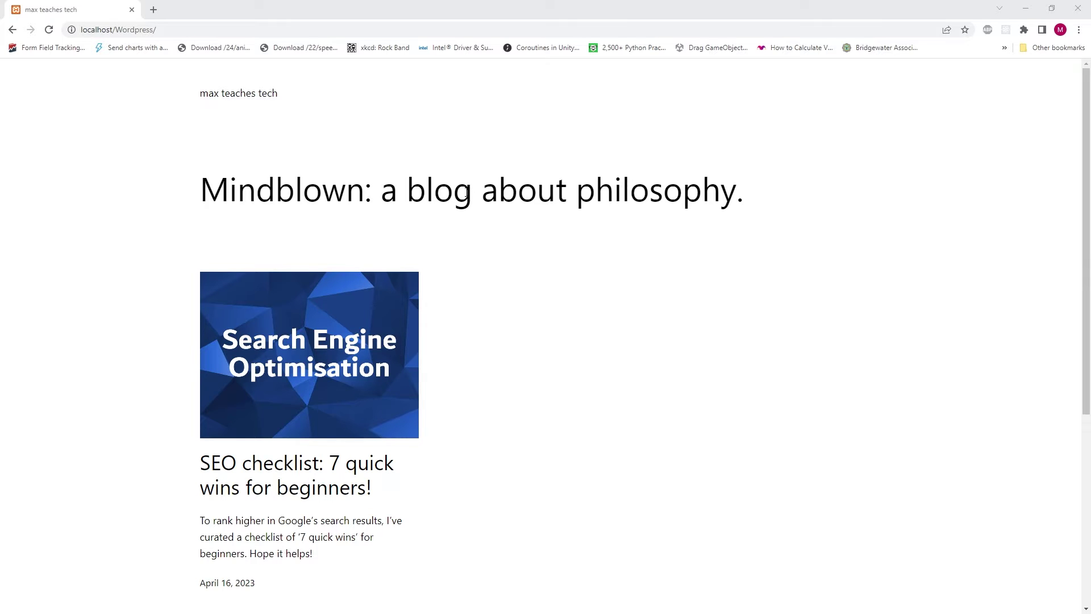
pyautogui.scroll(-1, 463, 192)
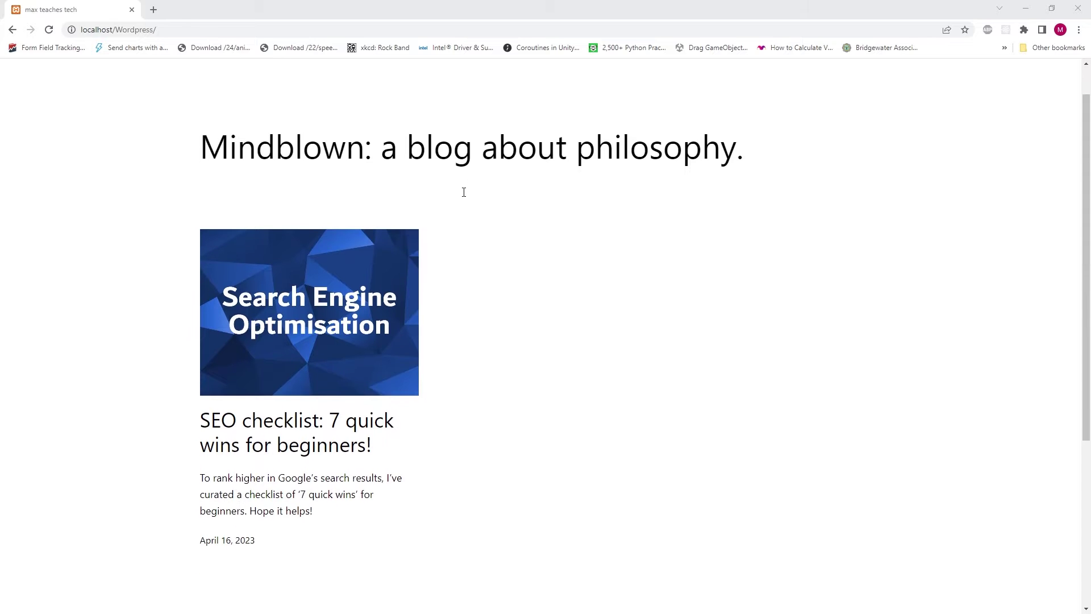
pyautogui.scroll(-1, 464, 193)
pyautogui.scroll(-1, 464, 199)
pyautogui.scroll(-1, 464, 198)
pyautogui.scroll(-1, 464, 198)
pyautogui.scroll(-1, 464, 198)
pyautogui.scroll(-1, 465, 200)
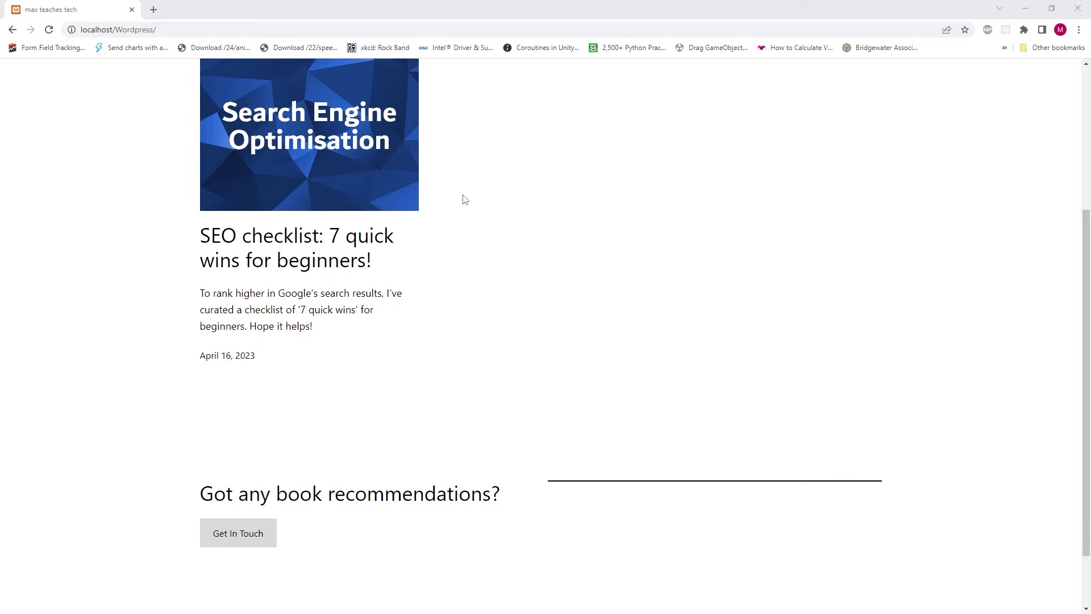
pyautogui.scroll(-1, 464, 200)
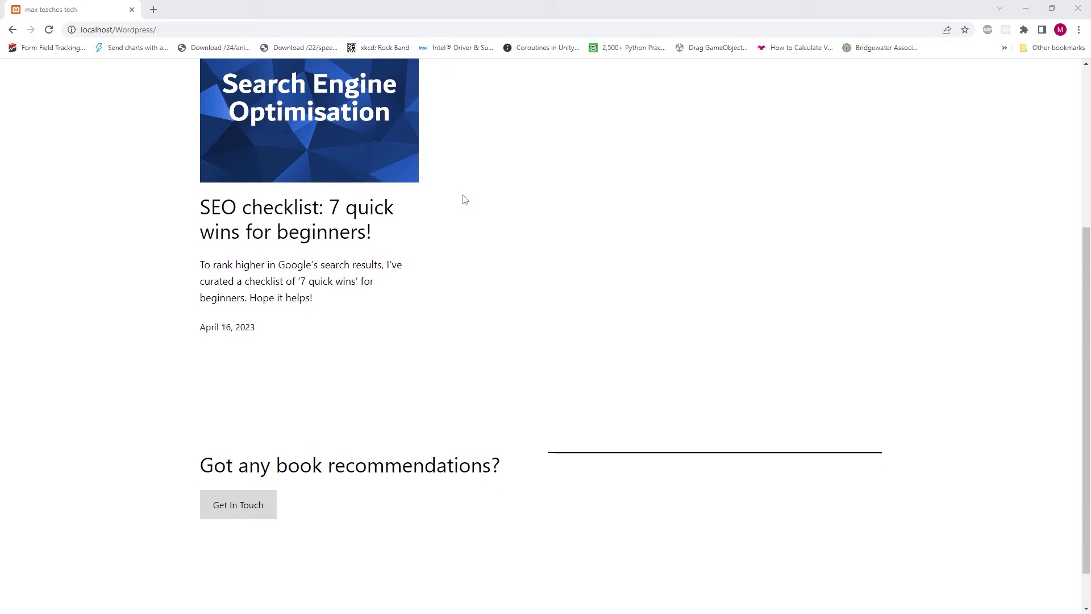
pyautogui.scroll(1, 464, 200)
pyautogui.scroll(2, 464, 200)
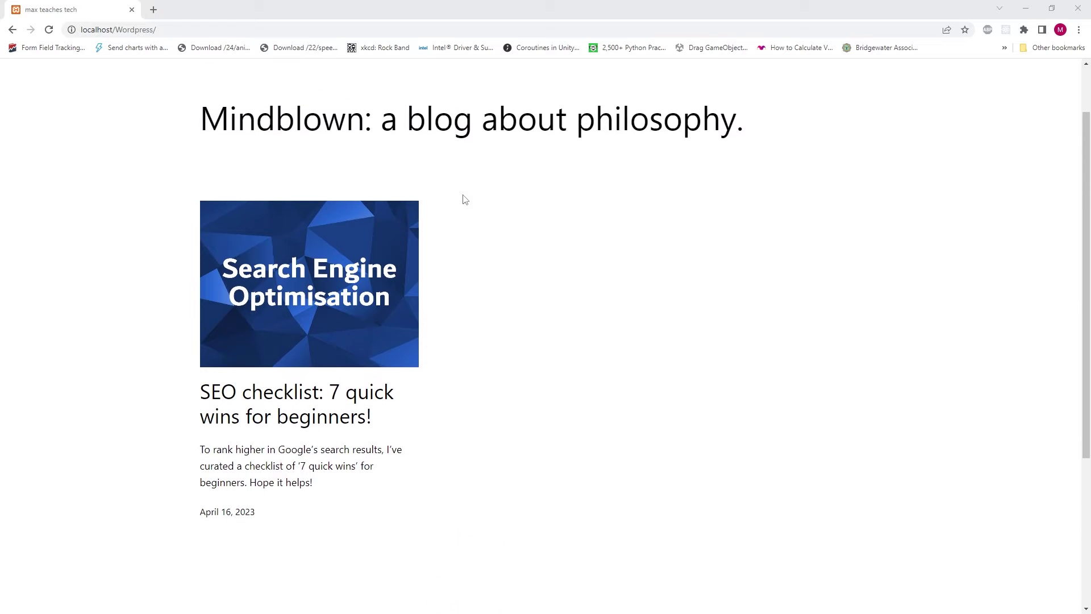
pyautogui.scroll(1, 464, 199)
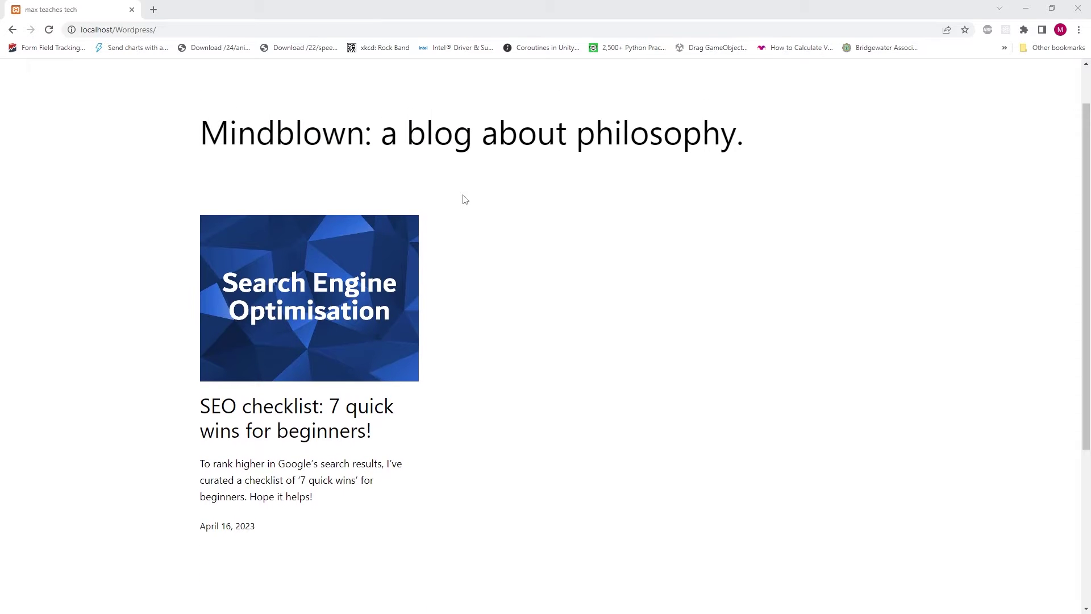
pyautogui.scroll(-1, 465, 199)
pyautogui.scroll(-1, 464, 199)
pyautogui.scroll(-1, 464, 200)
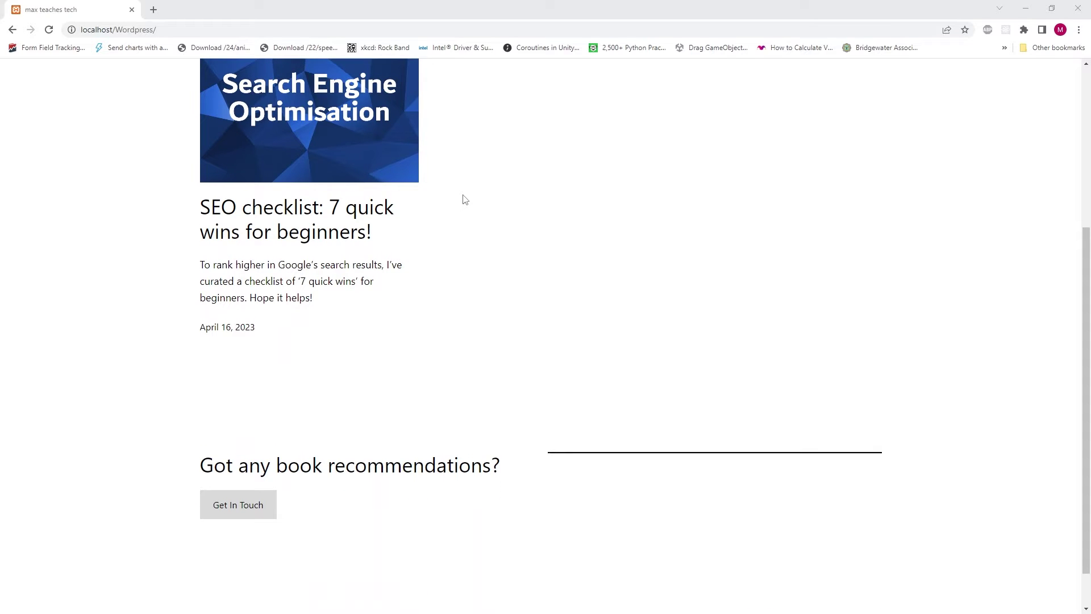
pyautogui.scroll(-1, 463, 199)
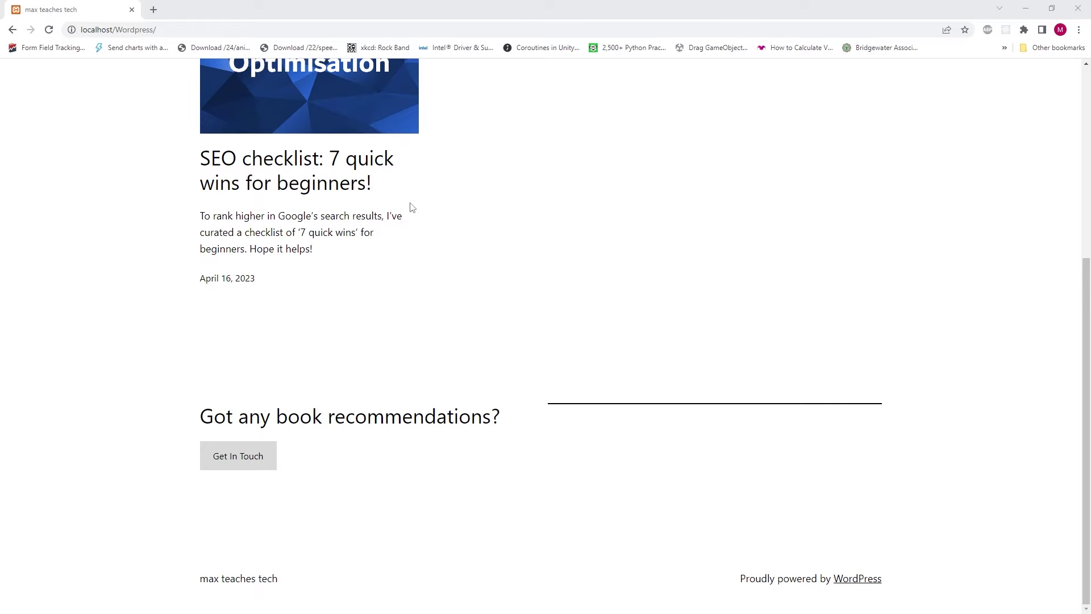
pyautogui.scroll(2, 410, 207)
pyautogui.scroll(3, 410, 208)
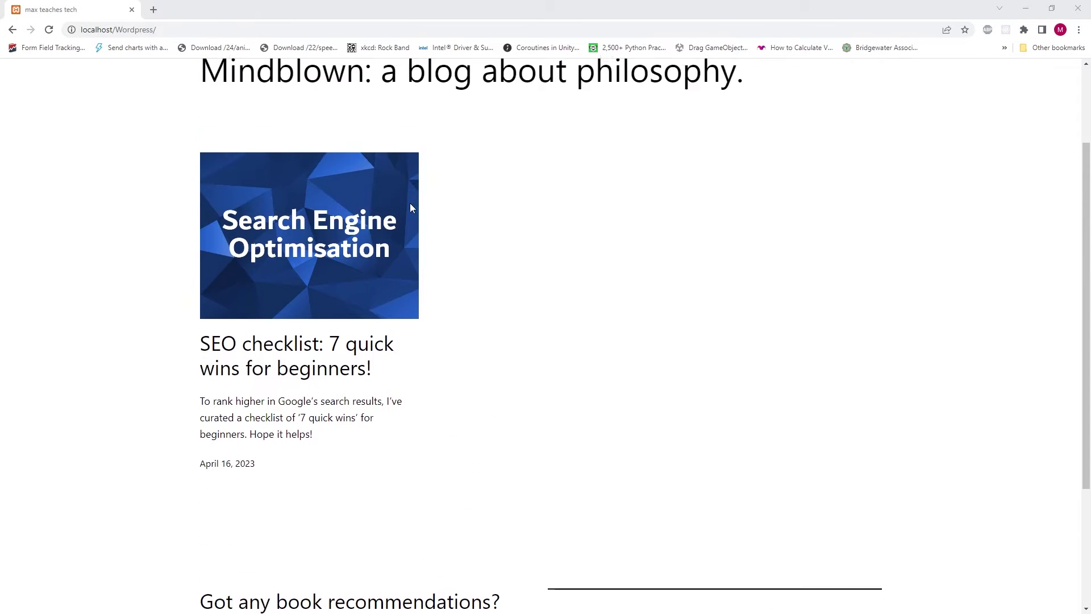
# - Browse the live blog: view the SEO checklist post and return to the home page
pyautogui.click(322, 234)
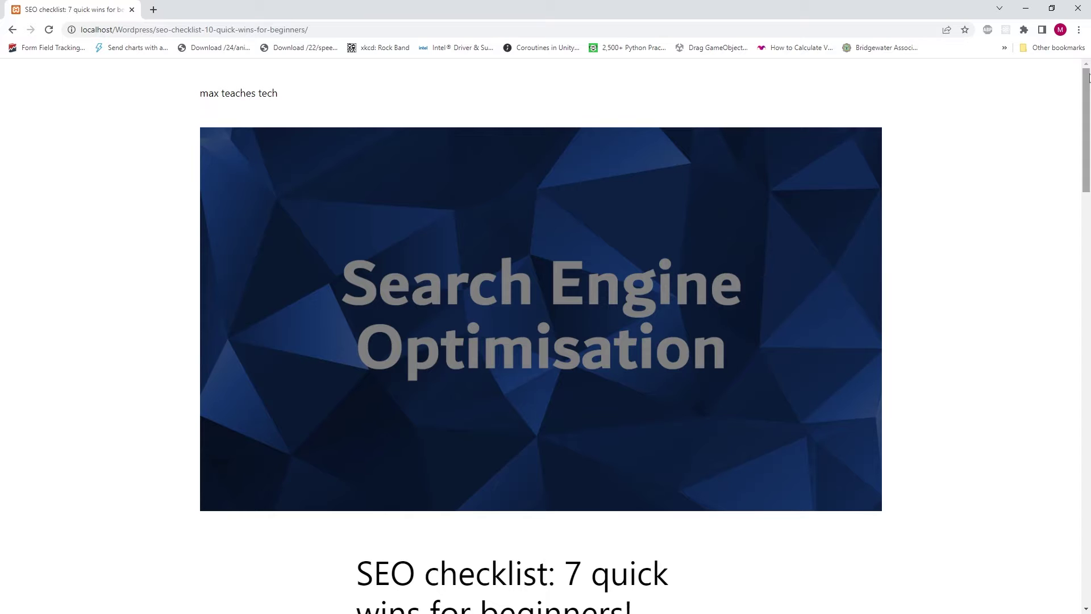
pyautogui.moveTo(1088, 78); pyautogui.dragTo(1088, 177)
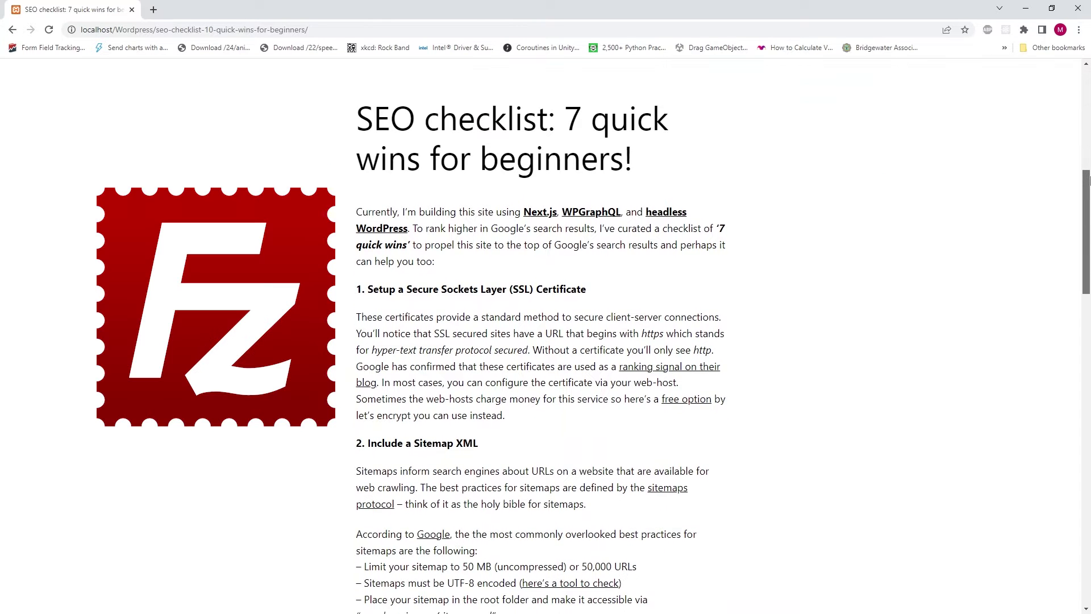
pyautogui.moveTo(1088, 179); pyautogui.dragTo(1087, 74)
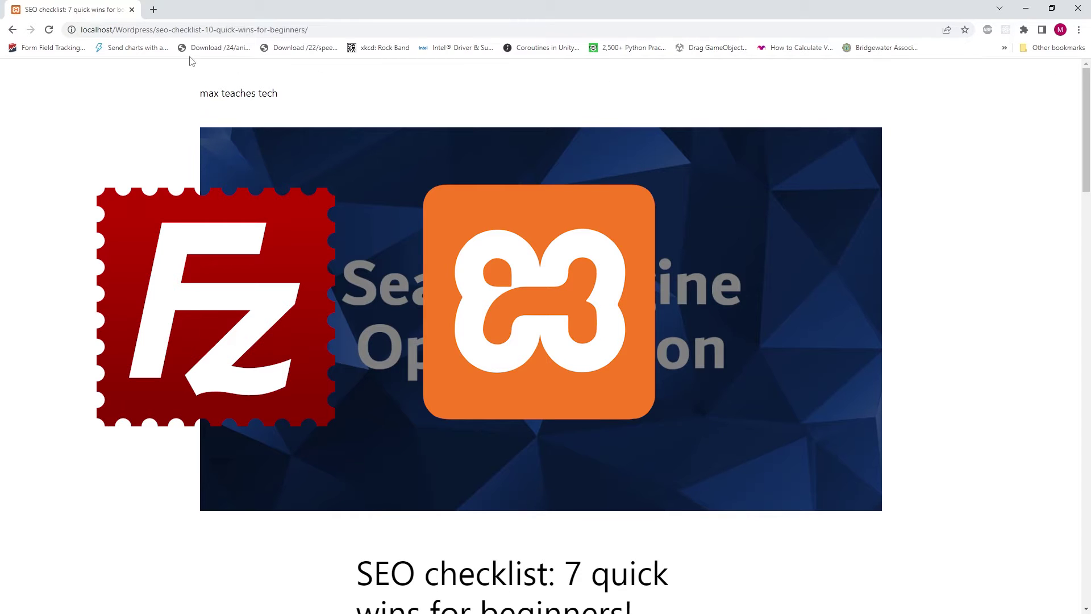
pyautogui.click(243, 94)
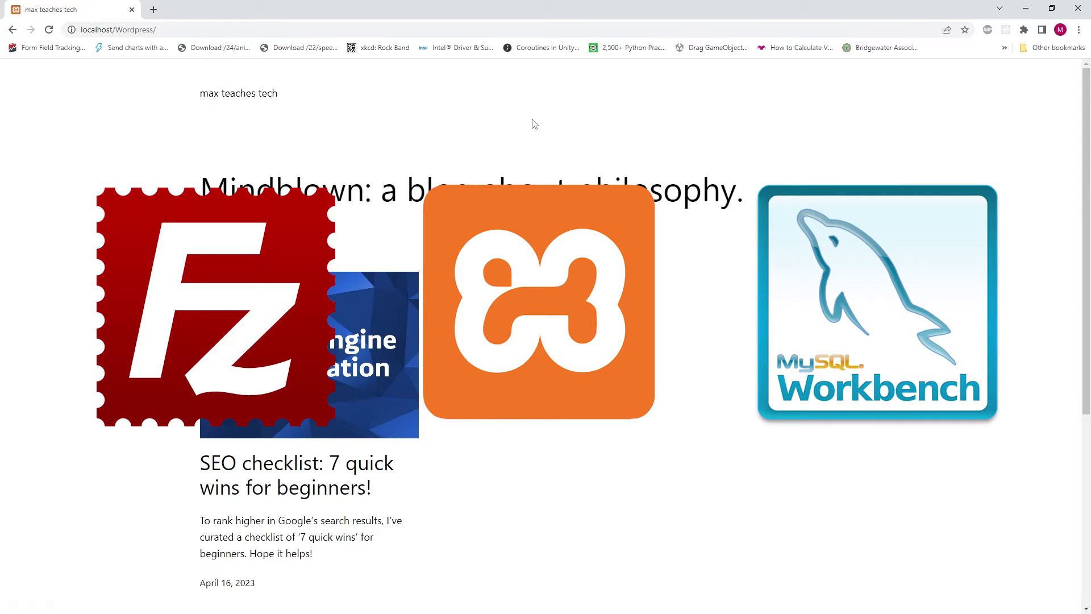
pyautogui.scroll(-2, 536, 125)
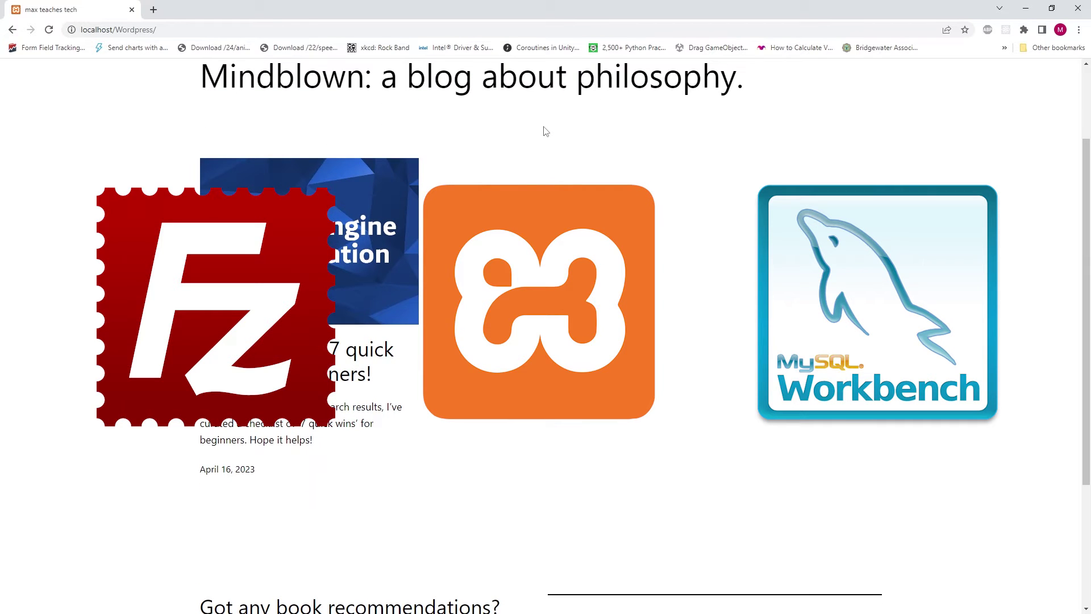
pyautogui.scroll(2, 545, 132)
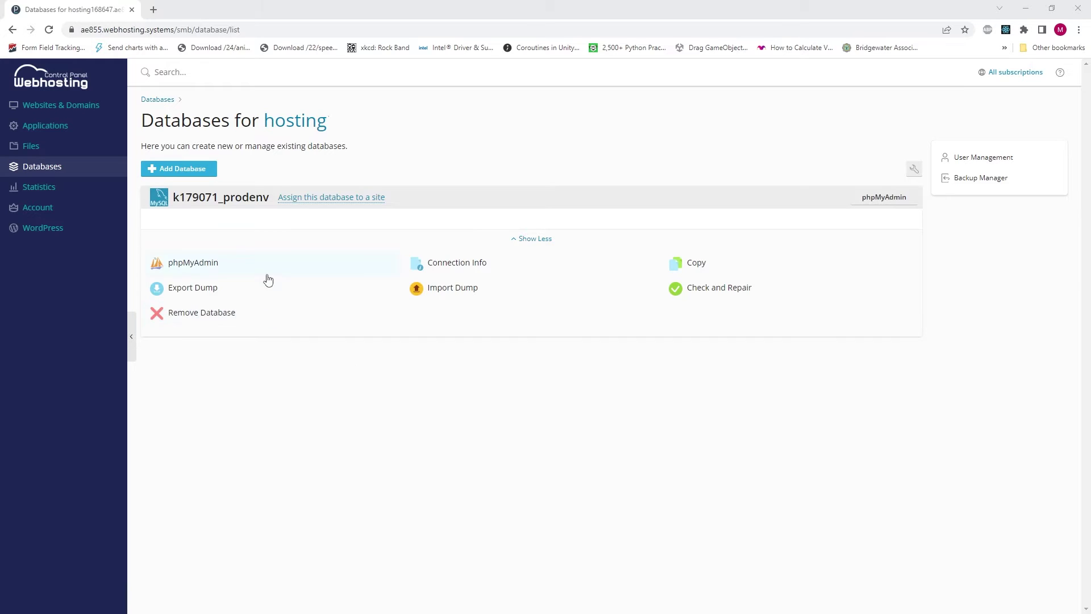
# - Expand the k179071_prodenv database's actions and launch it in phpMyAdmin
pyautogui.moveTo(179, 197); pyautogui.dragTo(272, 197)
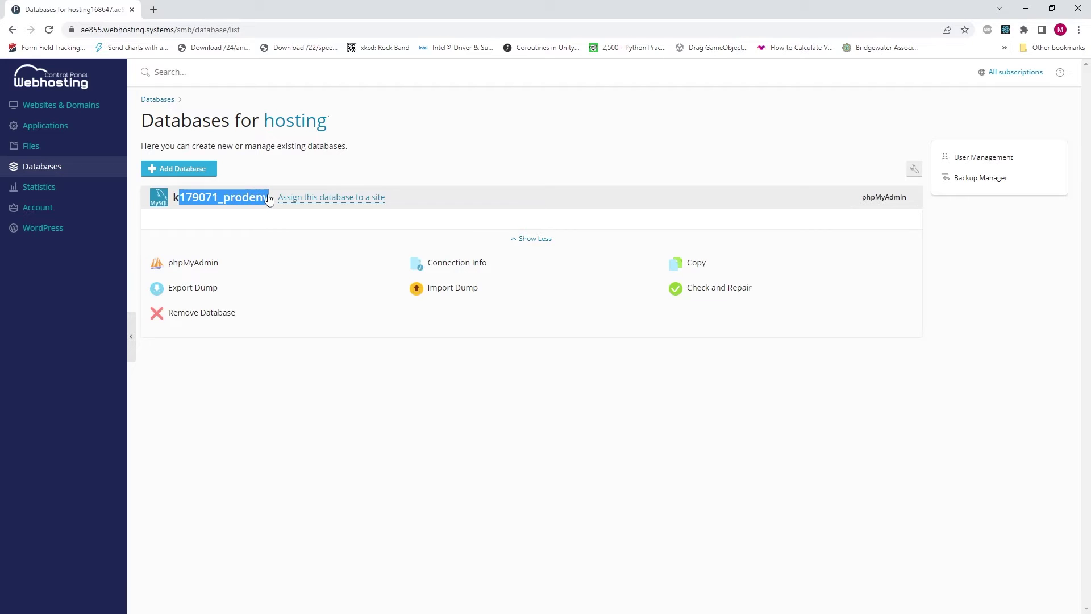
pyautogui.click(257, 208)
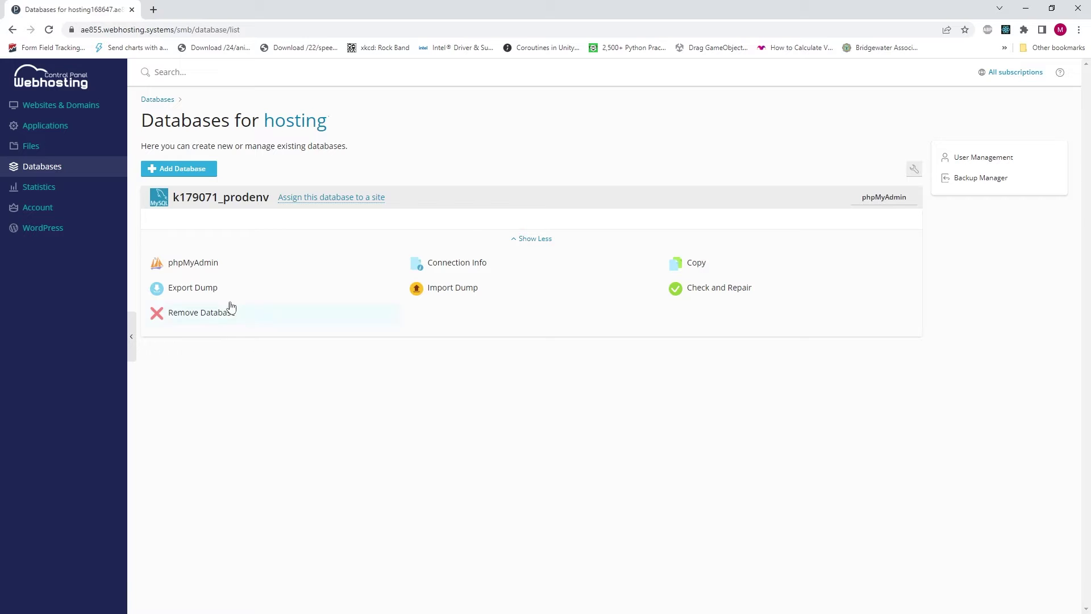
pyautogui.click(191, 263)
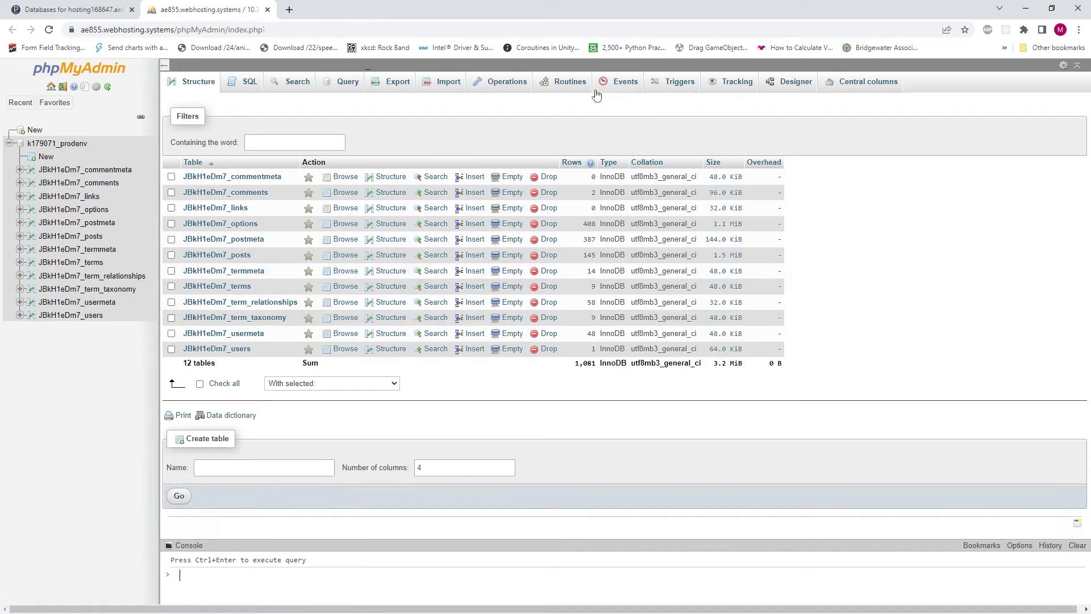
# - Check the favourite tables, then close phpMyAdmin back to the control panel
pyautogui.click(53, 103)
pyautogui.click(269, 9)
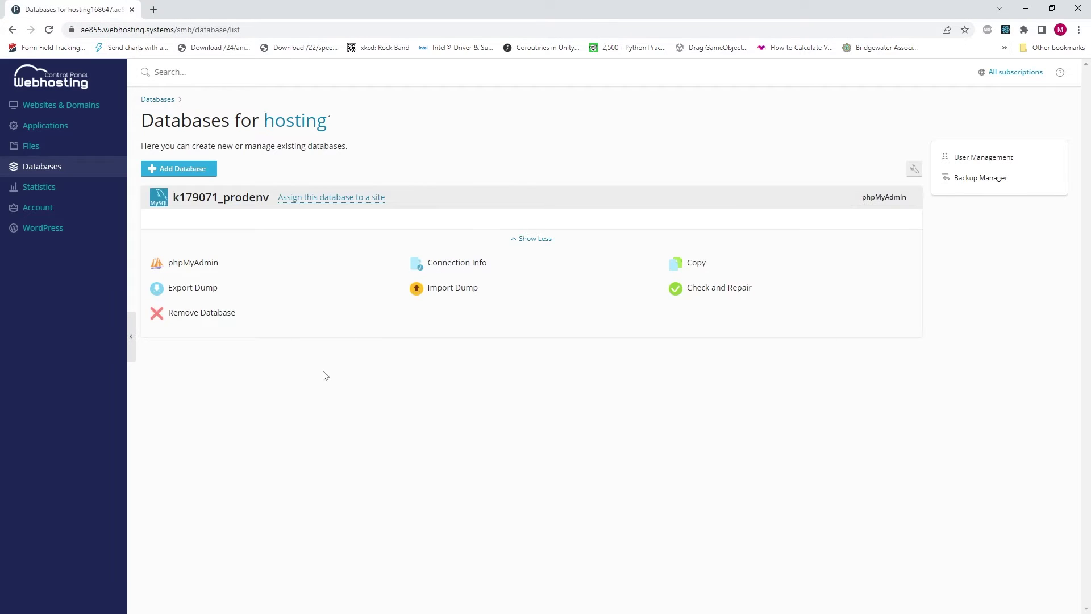
# - Export a k179071_prodenv dump to the wp-backup folder with automatic download enabled
pyautogui.click(172, 296)
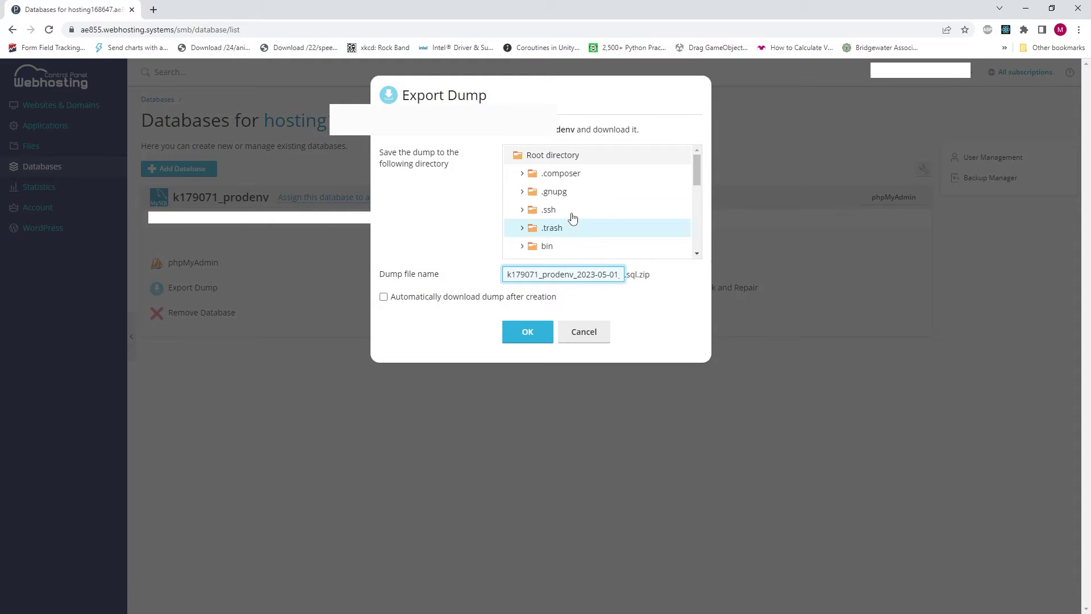
pyautogui.scroll(-3, 605, 210)
pyautogui.scroll(-3, 605, 210)
pyautogui.scroll(-2, 604, 210)
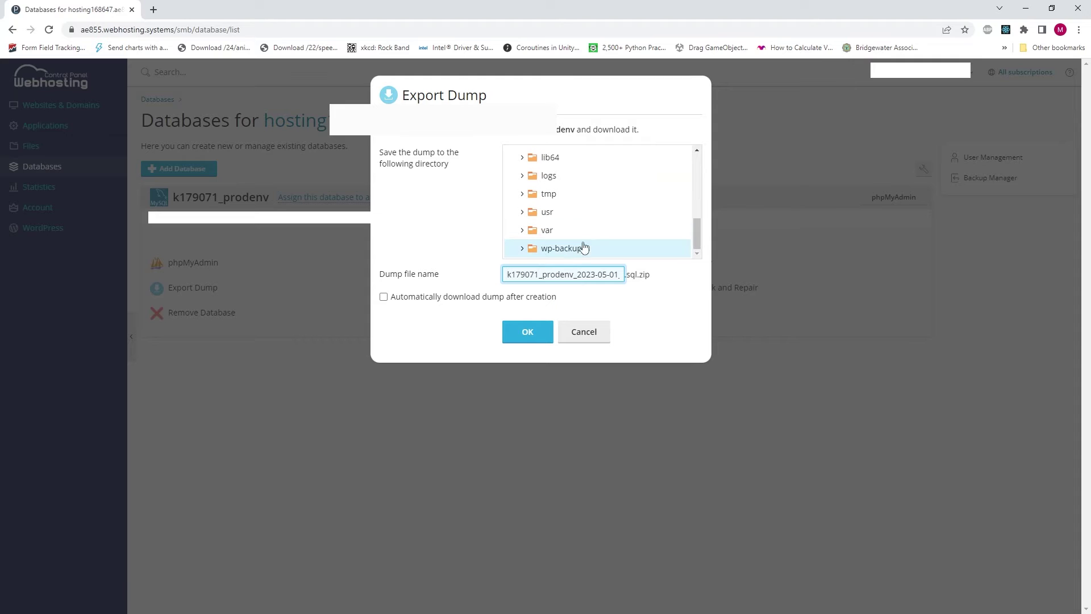
pyautogui.click(541, 253)
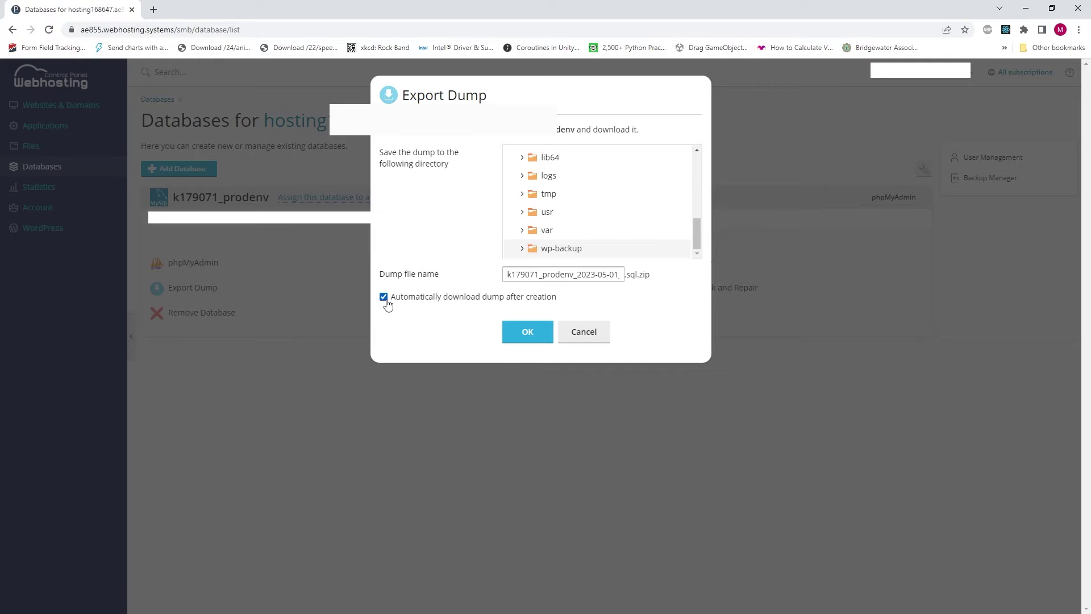
pyautogui.click(542, 336)
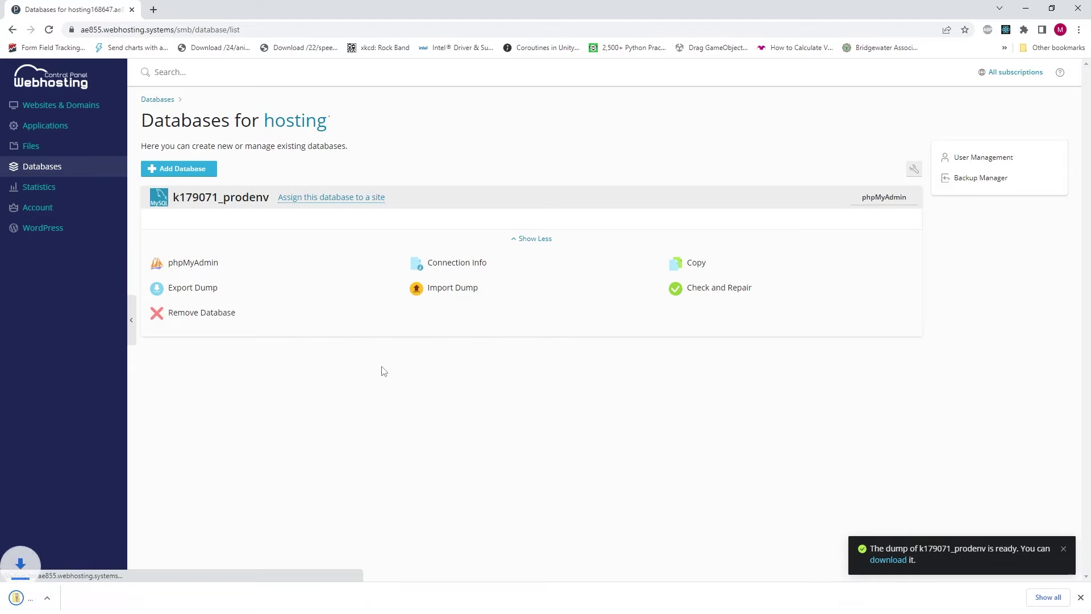
# - Inspect the SQL file inside the downloaded dump archive, then minimise Explorer and Chrome
pyautogui.click(50, 597)
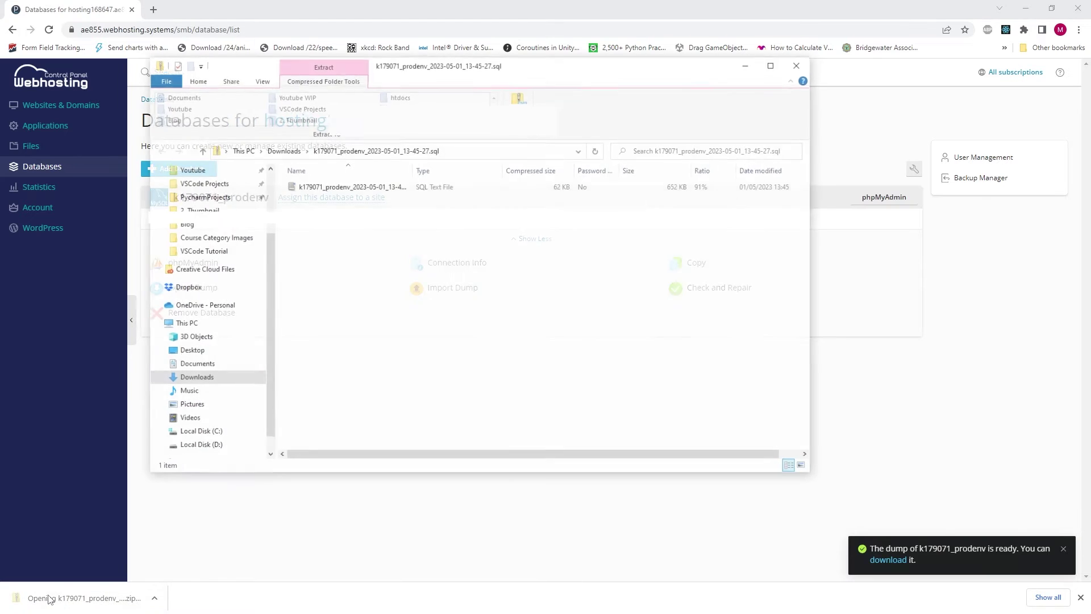
pyautogui.click(404, 182)
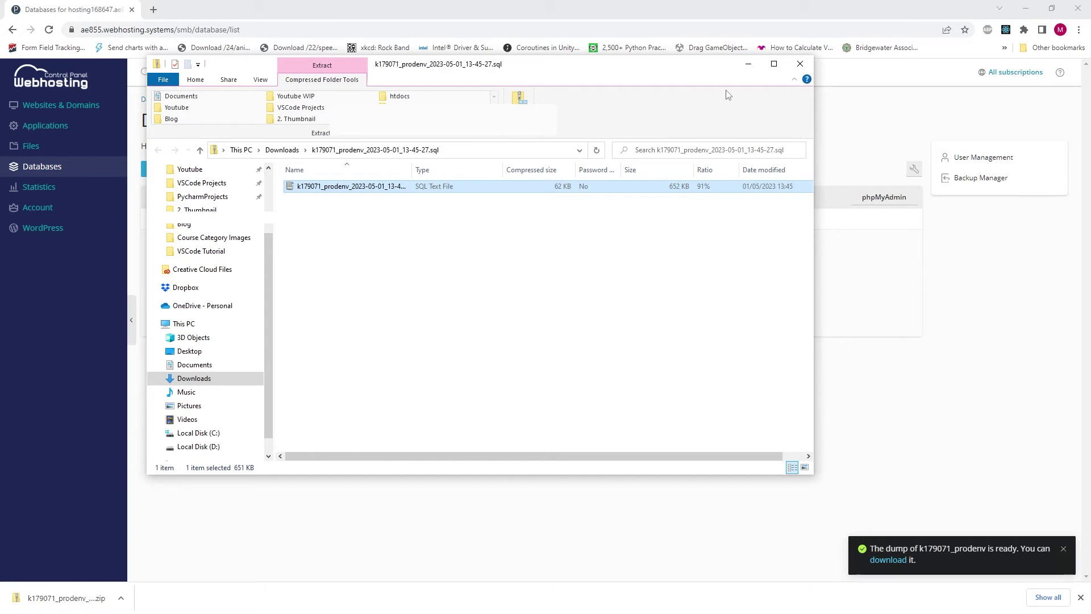
pyautogui.click(749, 68)
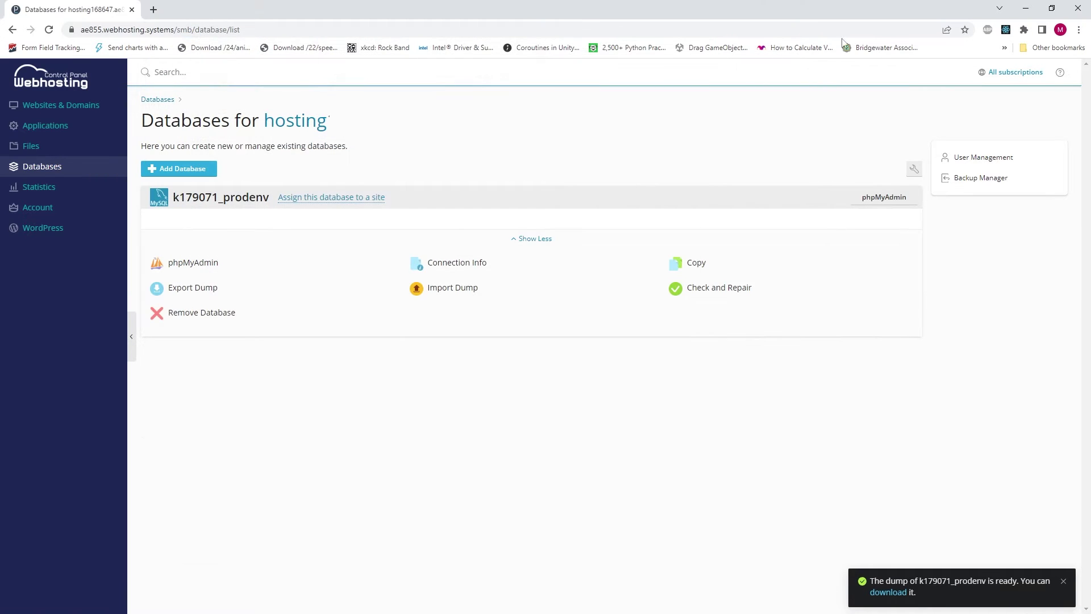
pyautogui.click(1000, 9)
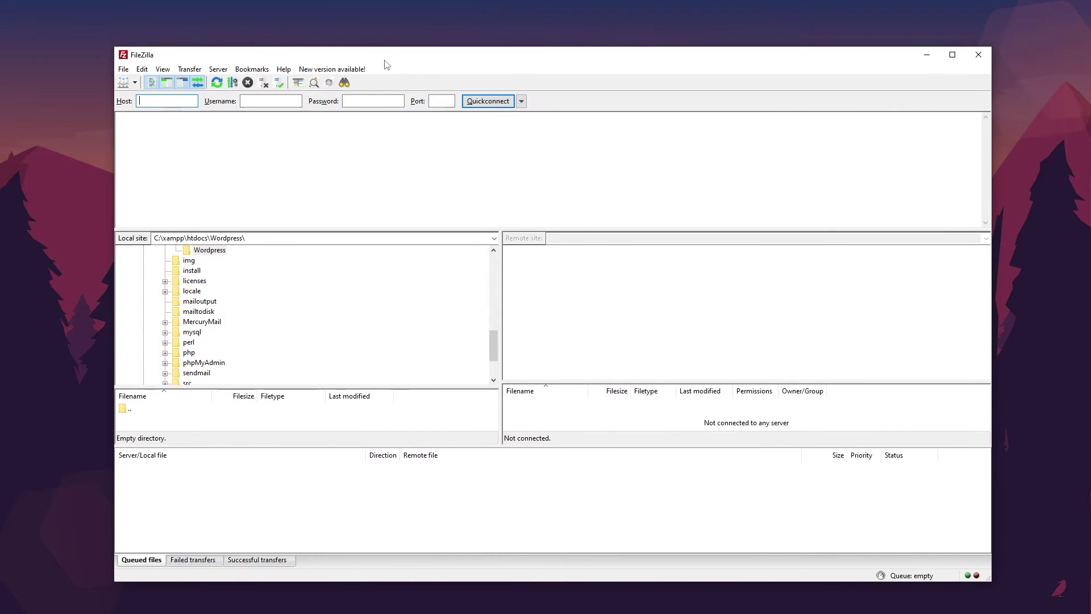
# - Dismiss FileZilla's new-version update notice
pyautogui.click(332, 68)
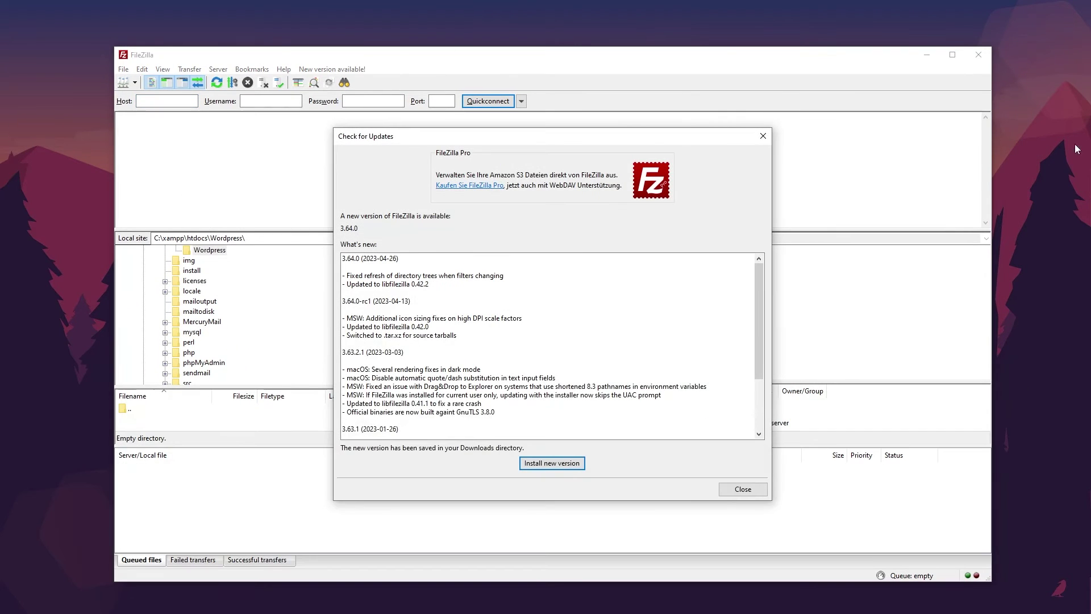
pyautogui.click(764, 137)
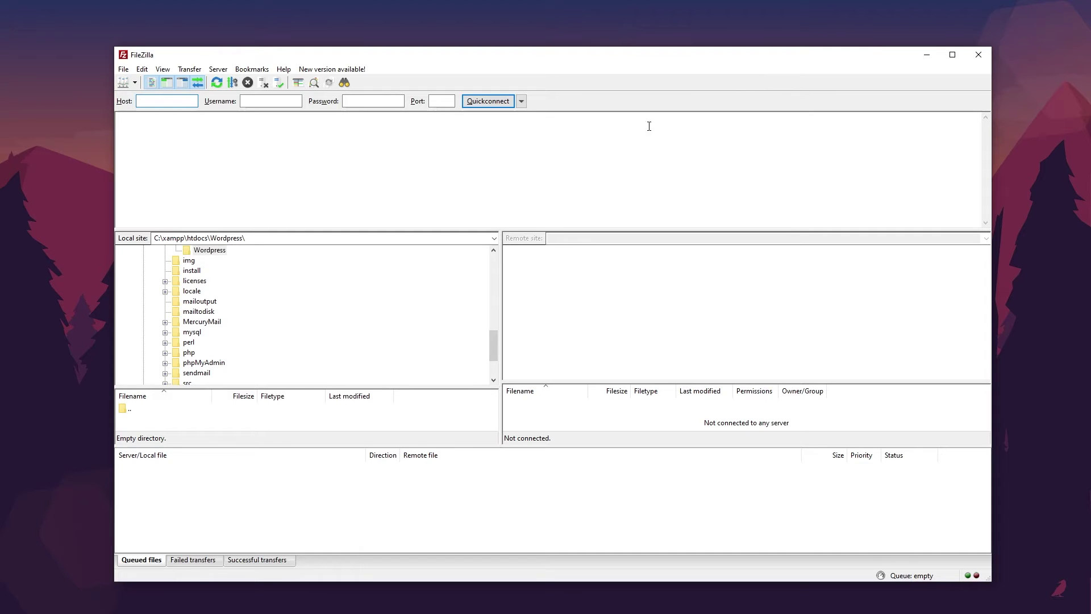
pyautogui.moveTo(496, 341); pyautogui.dragTo(494, 266)
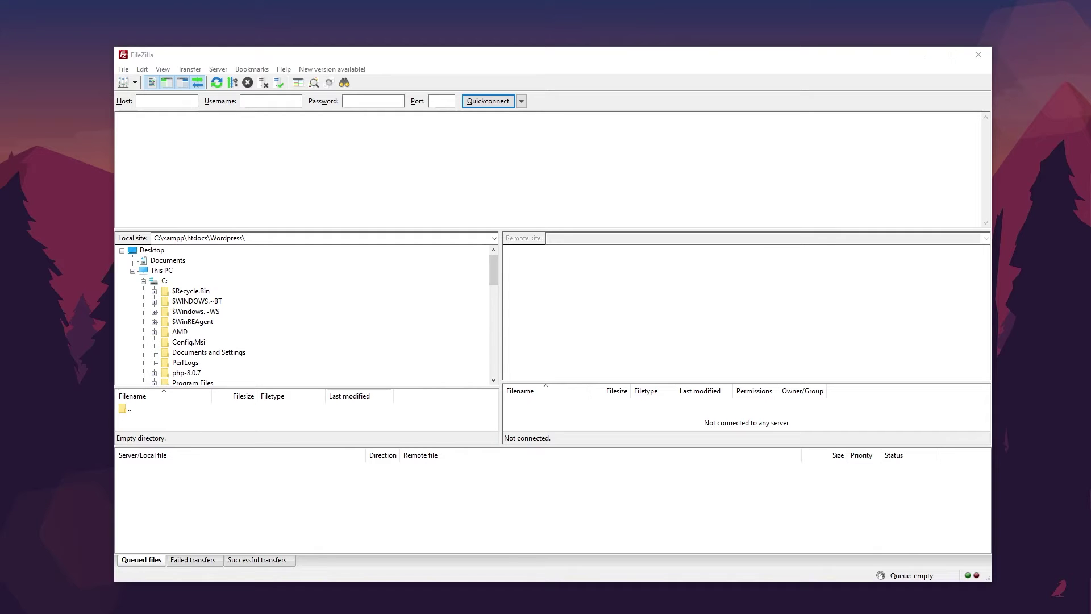
# - Quickconnect to the web host with pasted credentials, trusting the unknown certificate
pyautogui.hotkey('ctrl', 'v')
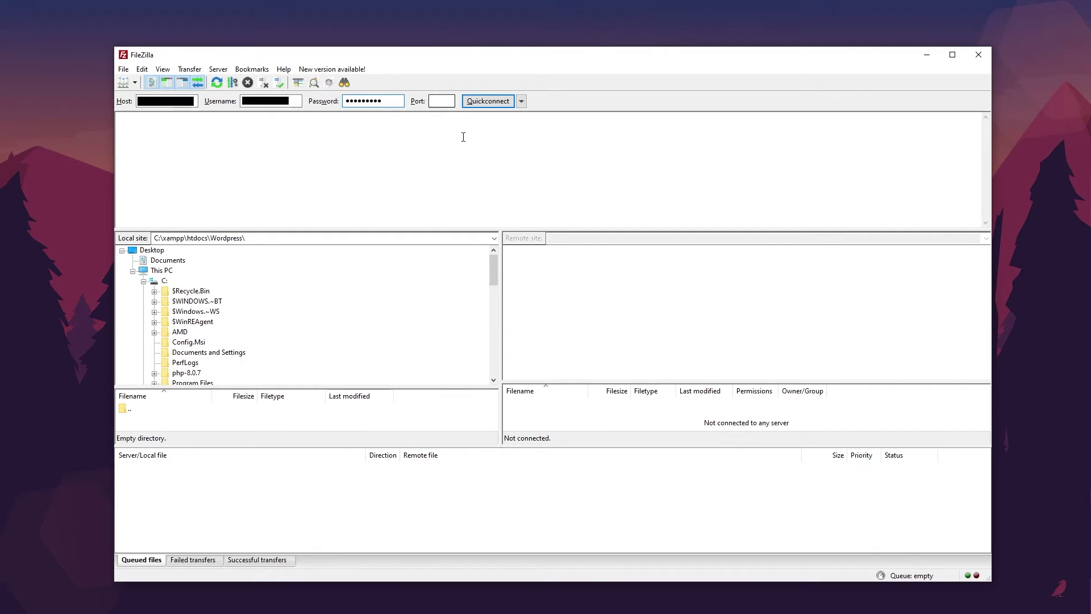
pyautogui.press('Return')
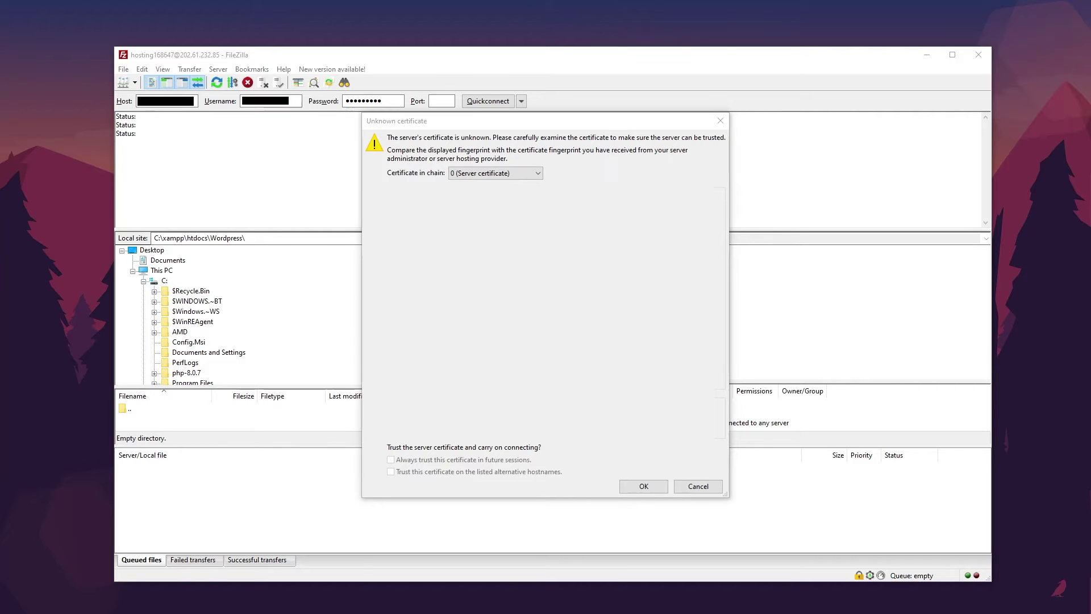
pyautogui.click(644, 486)
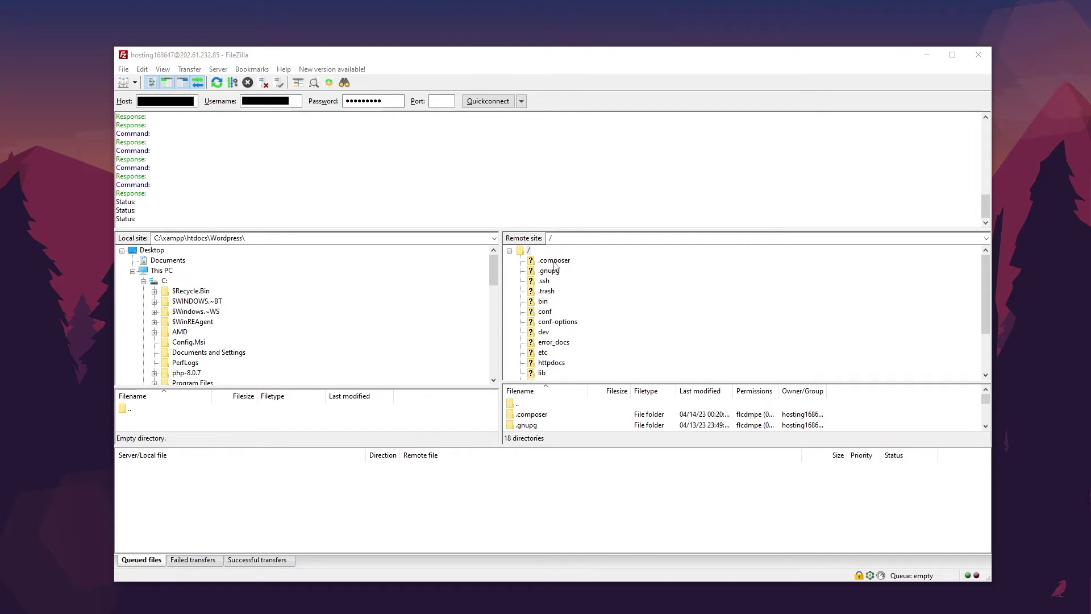
pyautogui.scroll(-2, 555, 270)
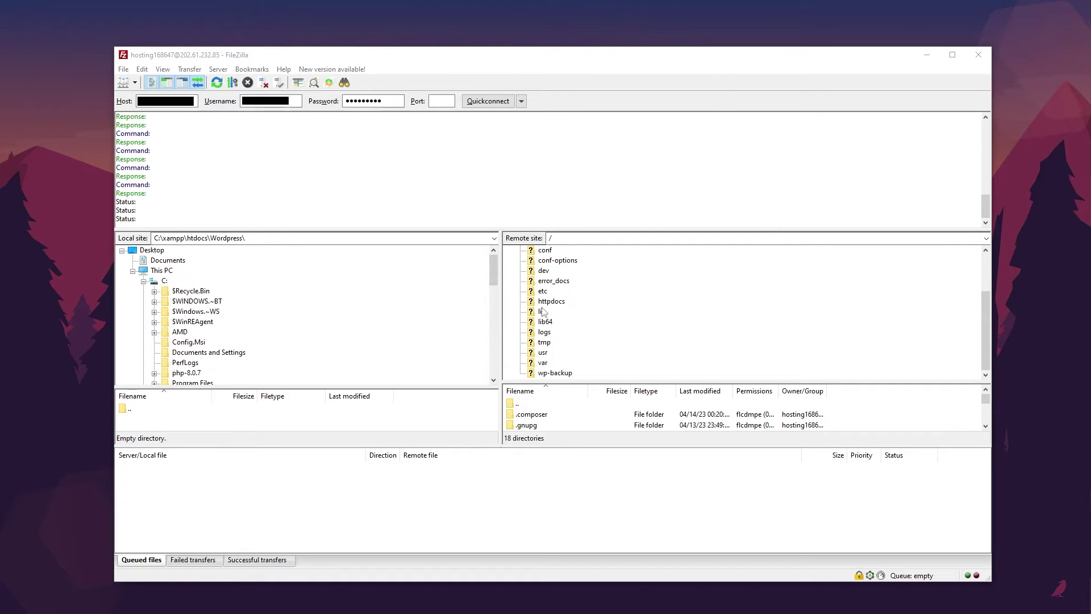
# - Navigate the remote tree into httpdocs/prodenv and expand its subfolders
pyautogui.click(545, 303)
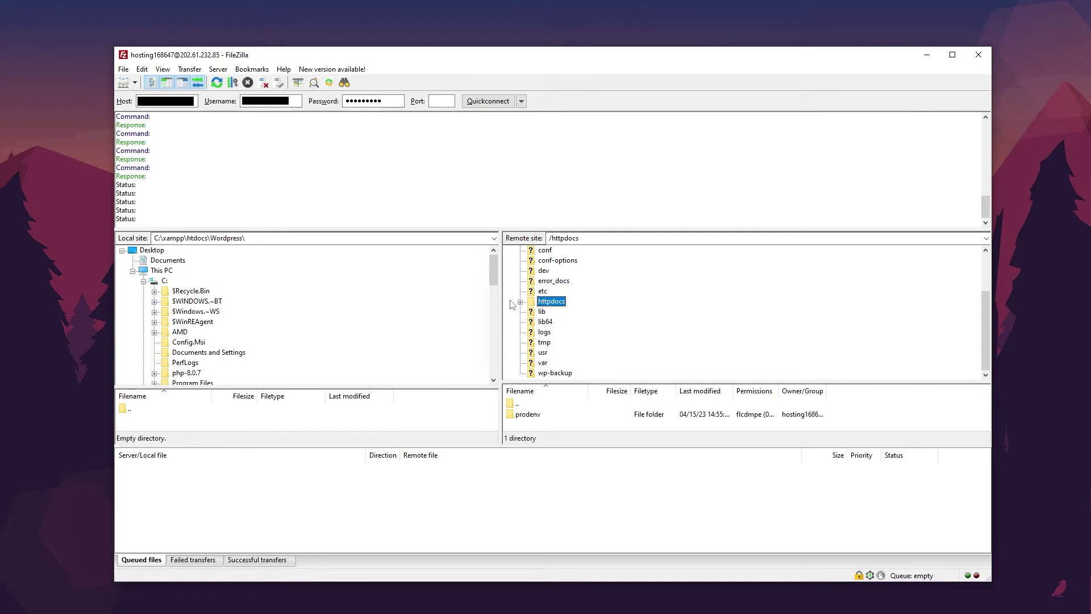
pyautogui.click(521, 302)
pyautogui.click(560, 313)
pyautogui.click(531, 312)
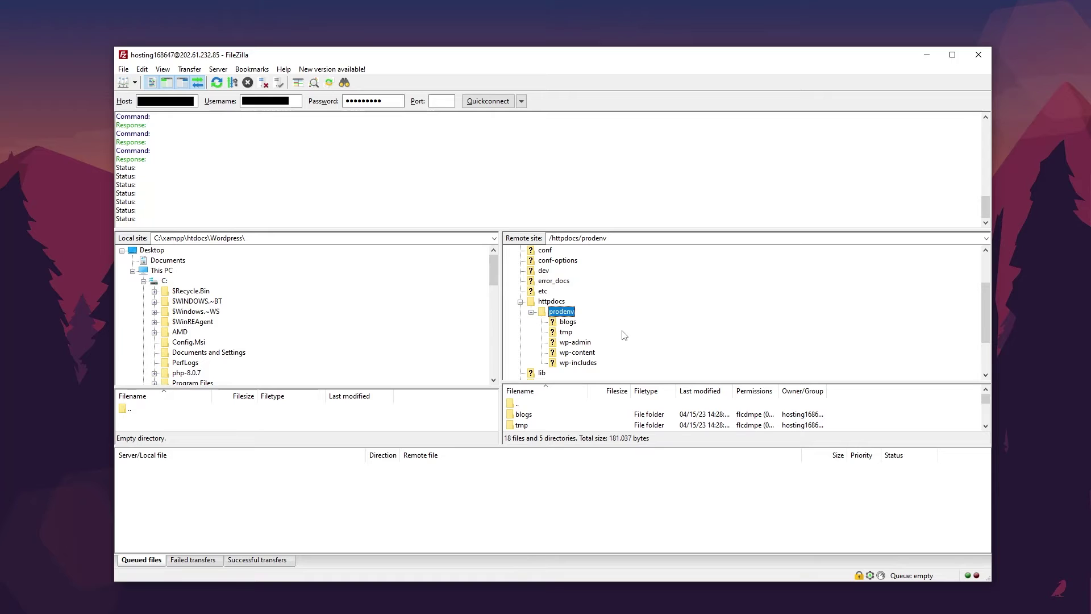
# - Resize the pane splitters so the remote file list is wider and taller
pyautogui.moveTo(928, 386); pyautogui.dragTo(921, 309)
pyautogui.moveTo(825, 447); pyautogui.dragTo(830, 526)
# - Select all remote prodenv files and browse the local tree to xampp's htdocs
pyautogui.click(535, 342)
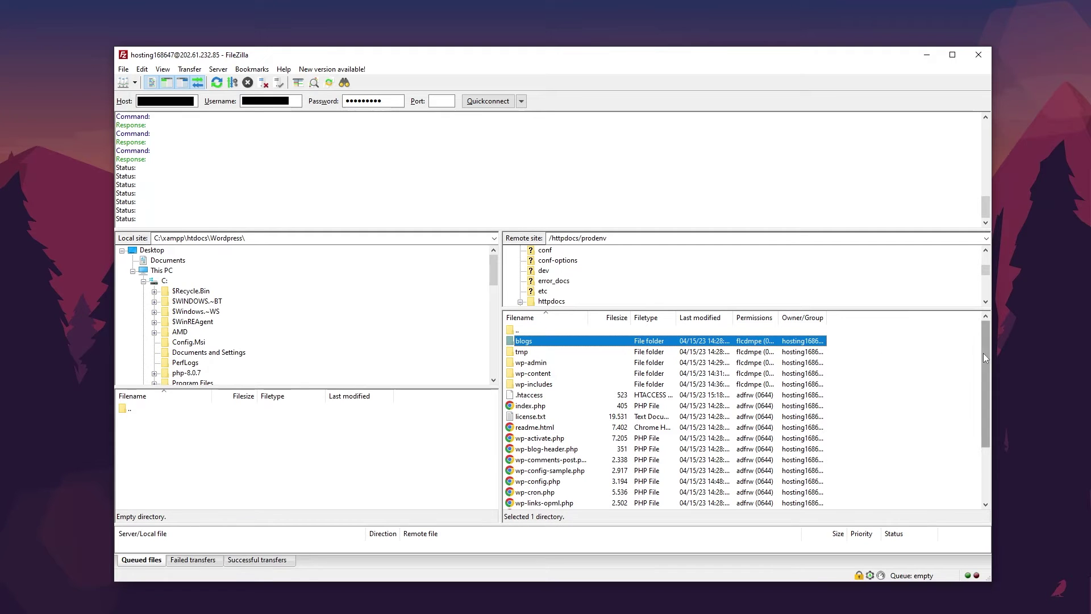
pyautogui.moveTo(985, 356); pyautogui.dragTo(985, 451)
pyautogui.keyDown('shift'); pyautogui.click(588, 505); pyautogui.keyUp('shift')
pyautogui.scroll(3, 666, 434)
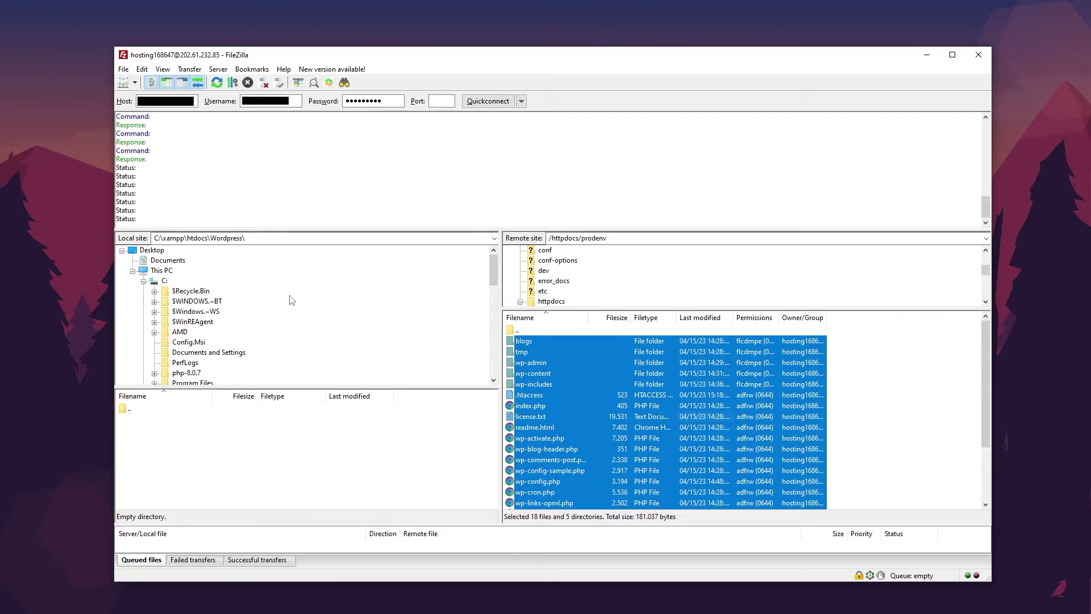
pyautogui.scroll(-1, 358, 286)
pyautogui.moveTo(493, 271); pyautogui.dragTo(496, 312)
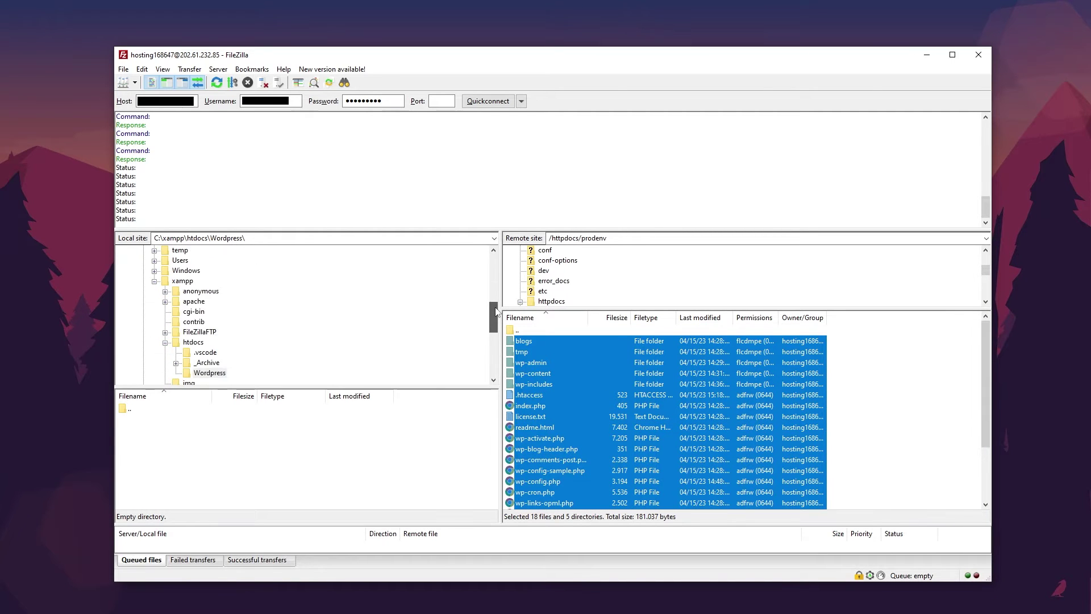
pyautogui.scroll(-2, 248, 294)
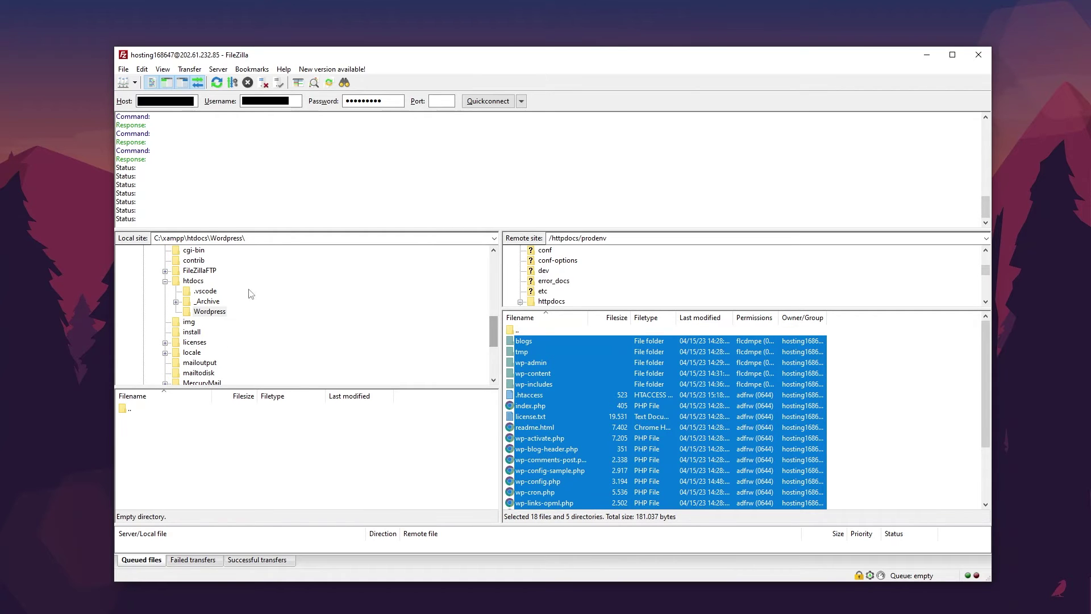
pyautogui.click(211, 312)
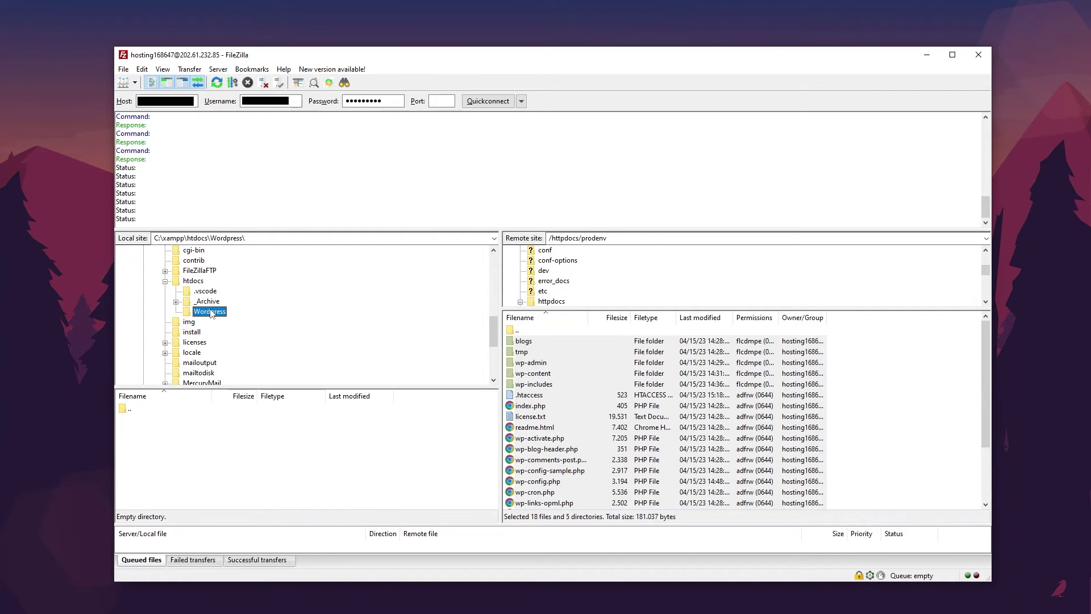
pyautogui.scroll(1, 206, 315)
pyautogui.scroll(2, 205, 316)
pyautogui.click(183, 312)
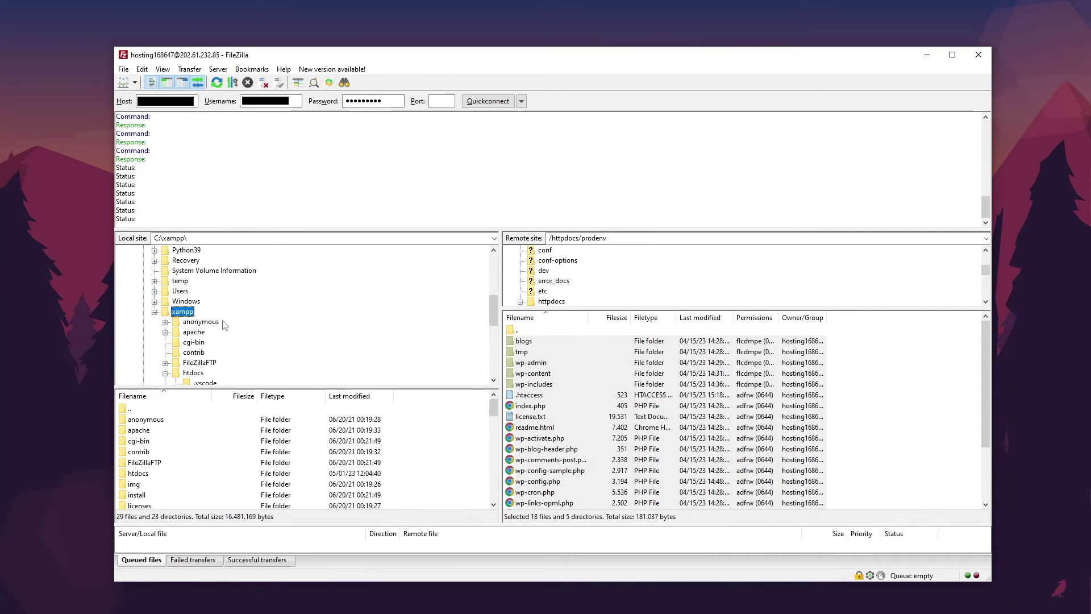
pyautogui.scroll(-2, 224, 324)
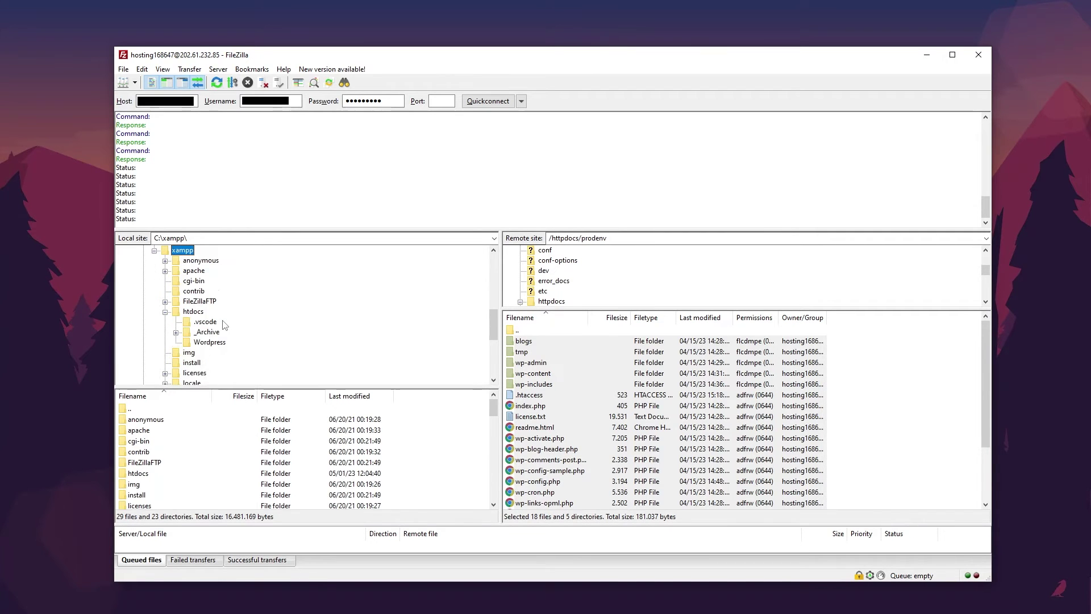
pyautogui.click(194, 311)
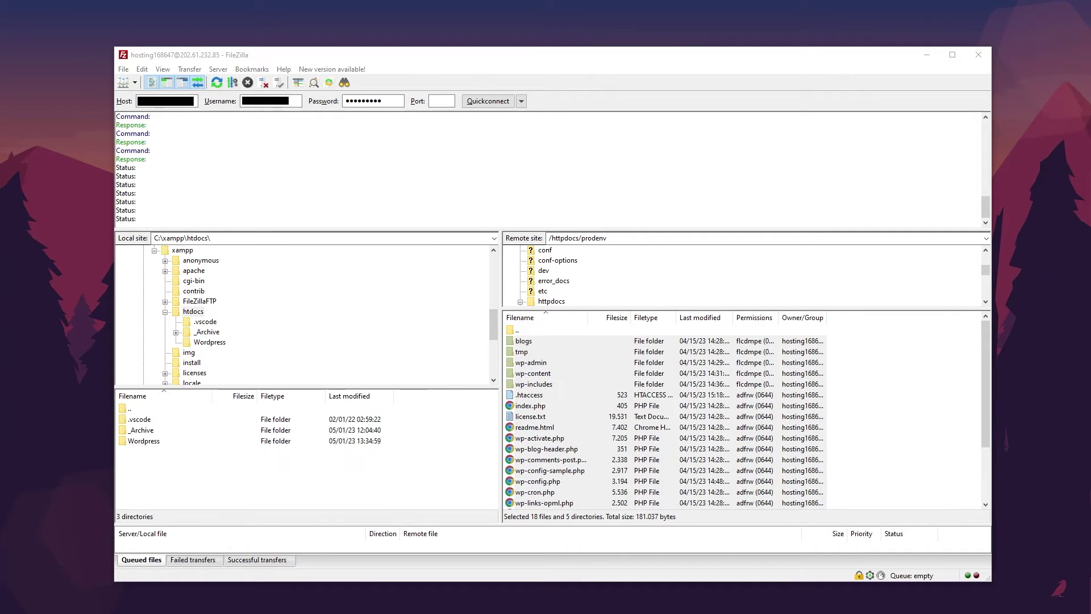
# - Reselect all 18 files and 5 folders and drag them onto the local Wordpress folder to download
pyautogui.hotkey('alt', 'Tab')
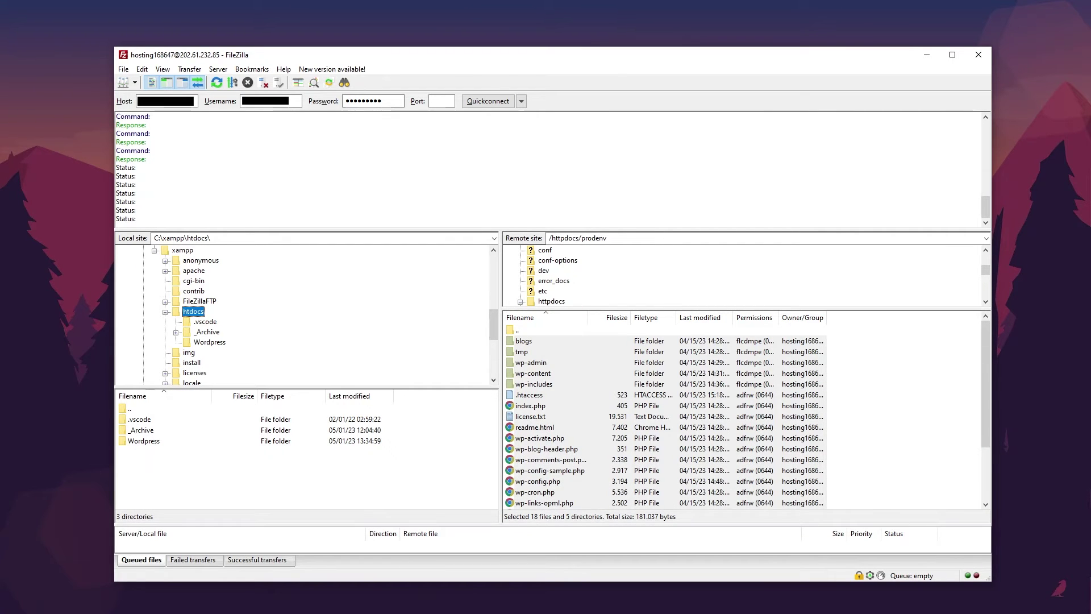
pyautogui.click(212, 344)
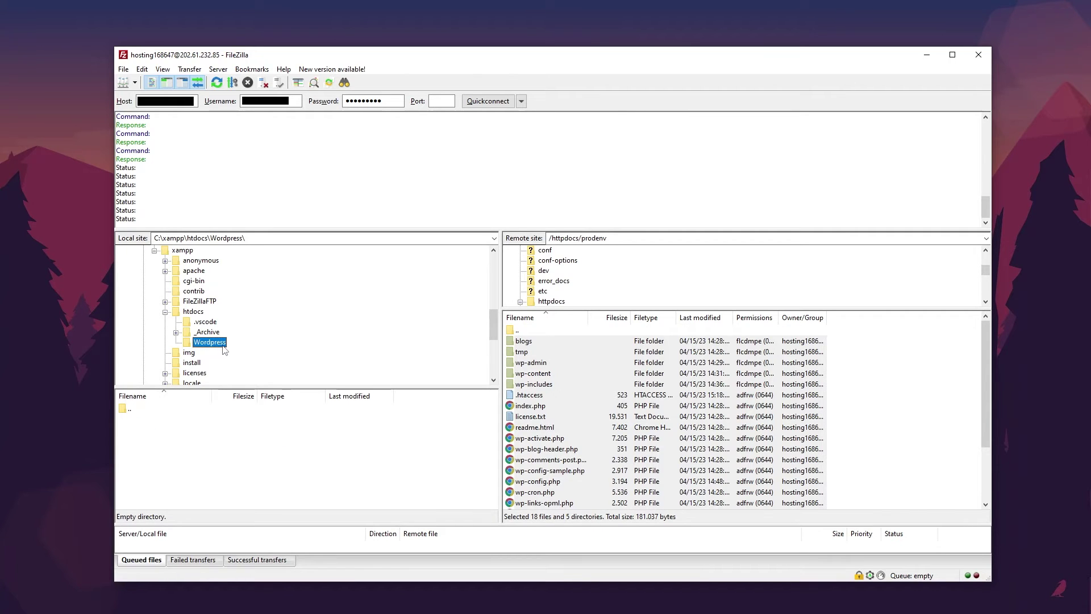
pyautogui.click(204, 312)
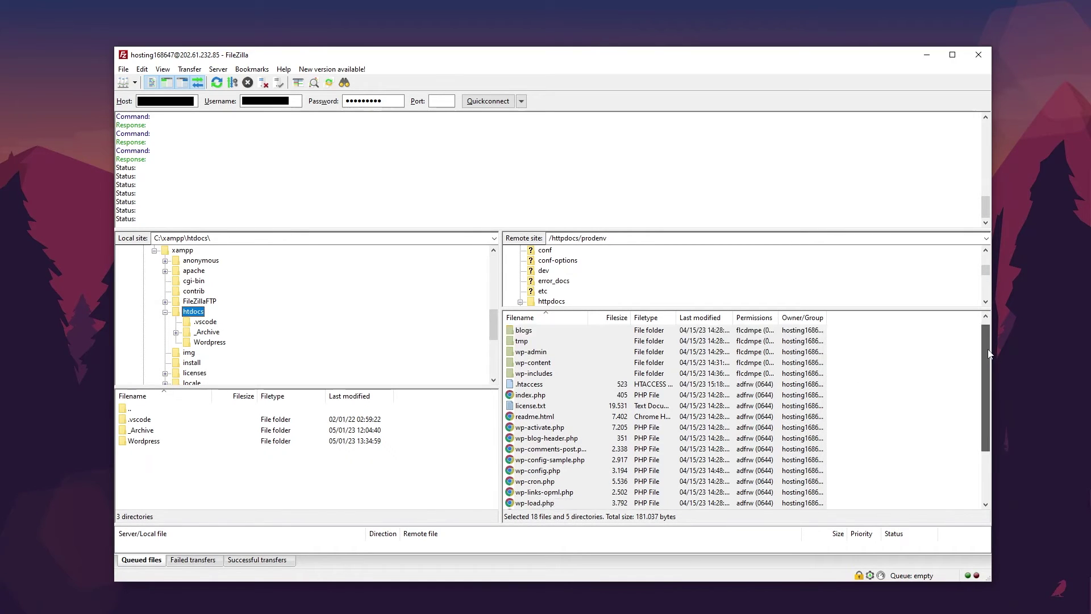
pyautogui.moveTo(990, 349); pyautogui.dragTo(989, 437)
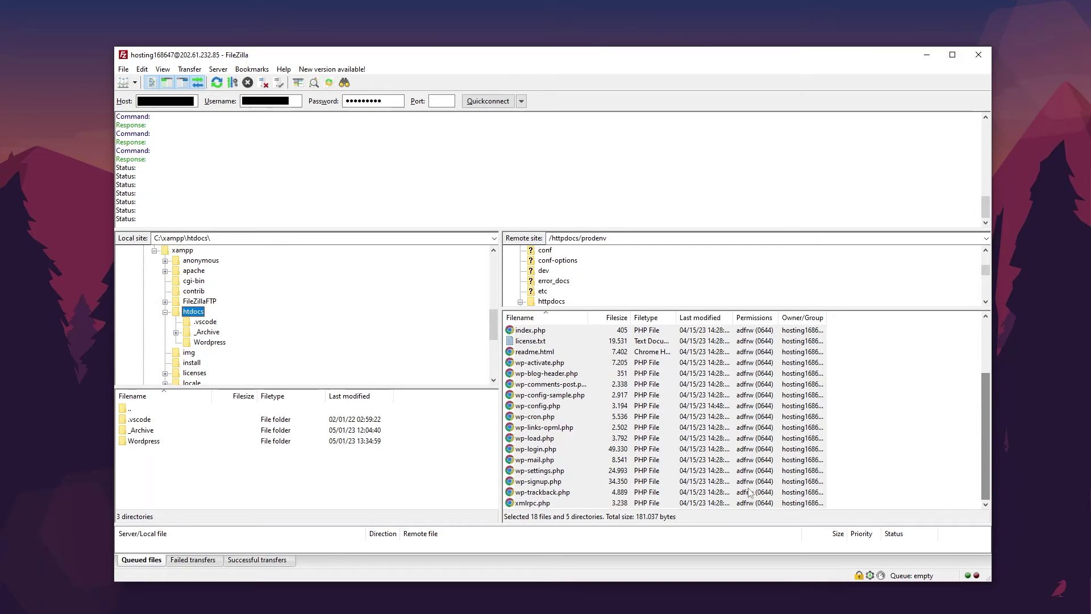
pyautogui.click(533, 503)
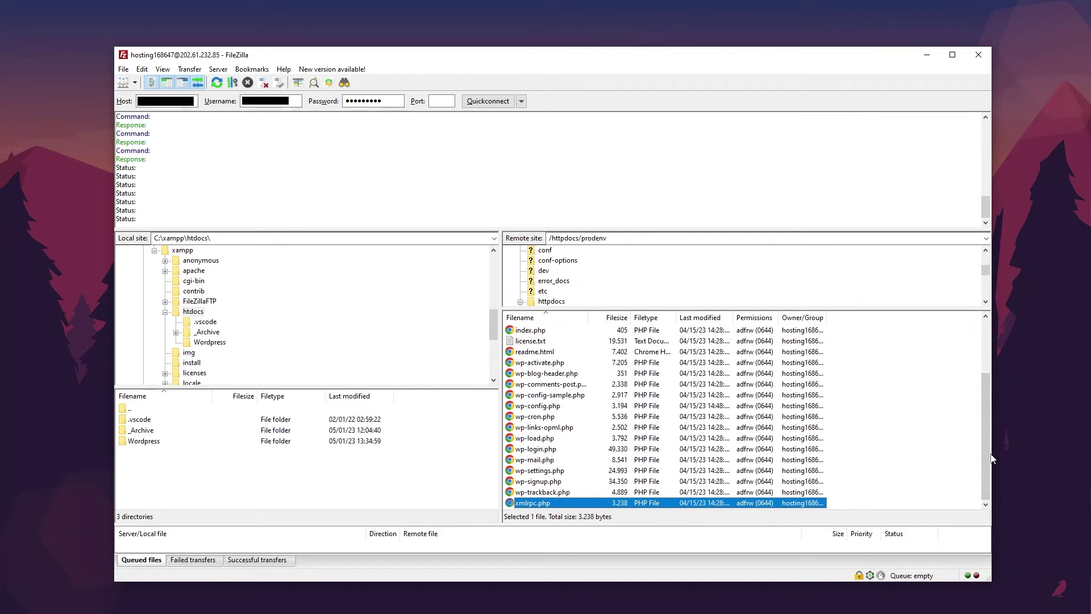
pyautogui.scroll(3, 989, 422)
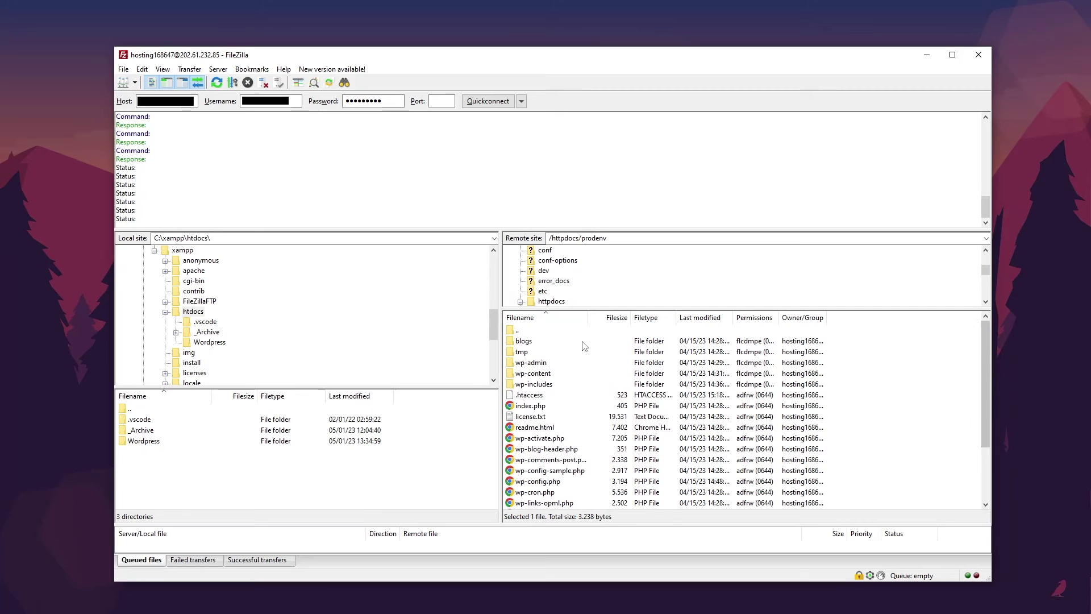
pyautogui.keyDown('shift'); pyautogui.click(586, 341); pyautogui.keyUp('shift')
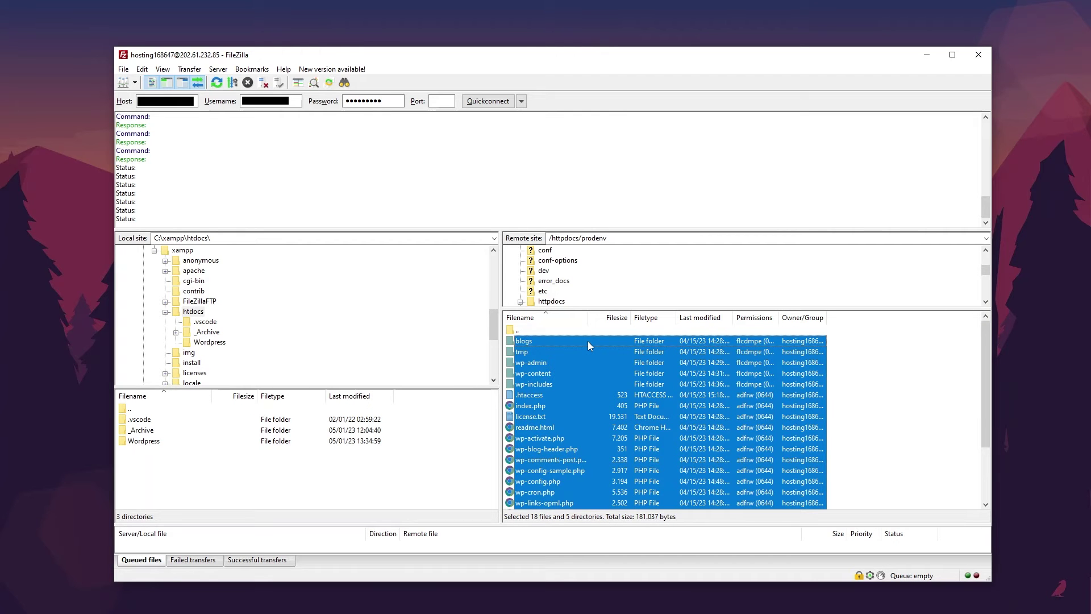
pyautogui.moveTo(588, 341); pyautogui.dragTo(212, 343)
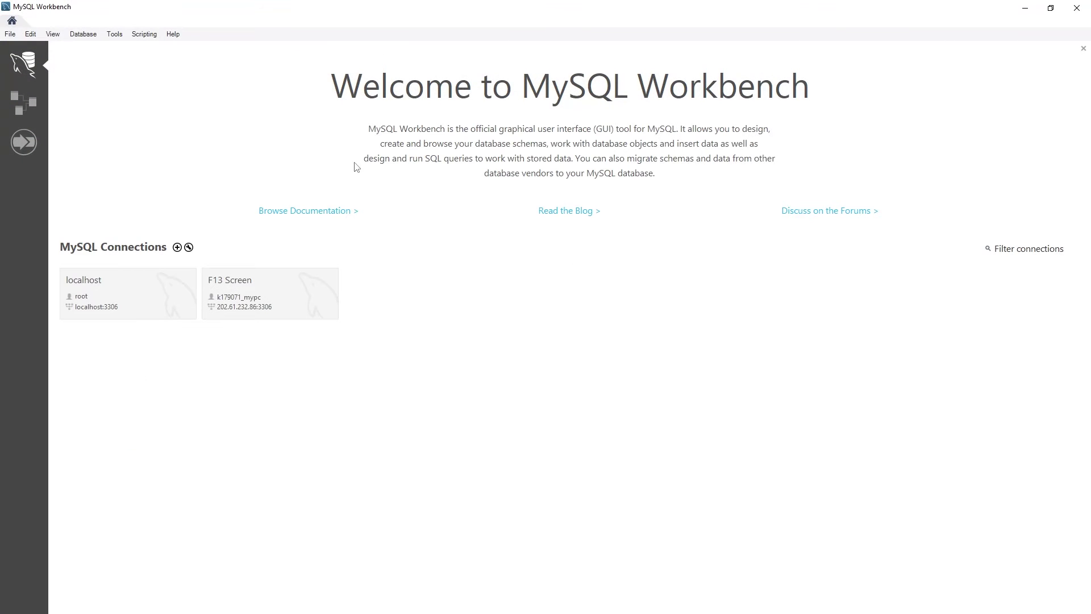
# - Connect to the localhost MySQL server as root with the saved password
pyautogui.click(166, 274)
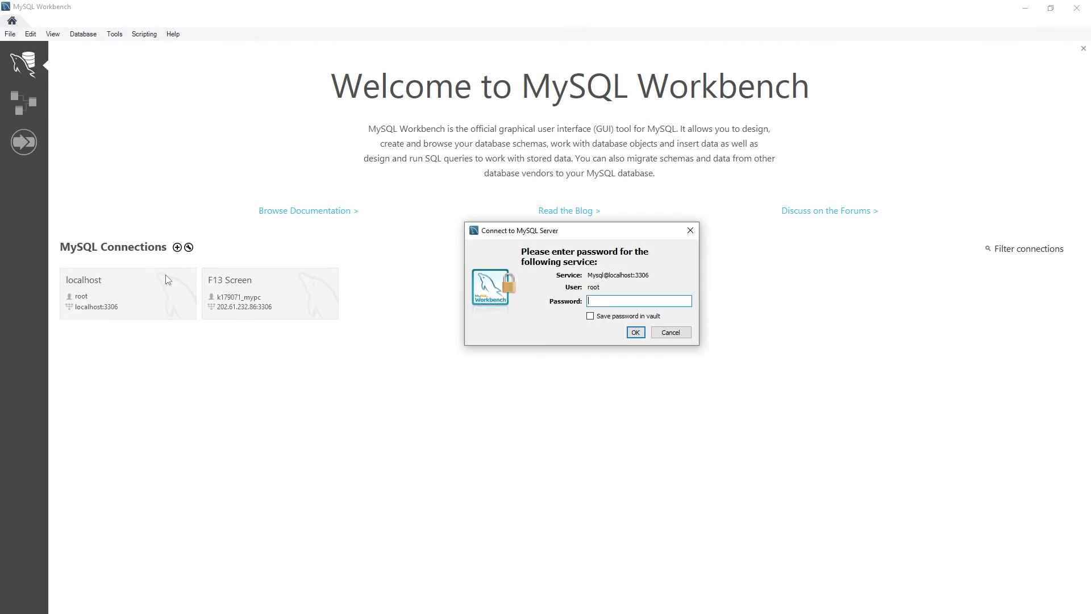
pyautogui.write('*')
pyautogui.press('Return')
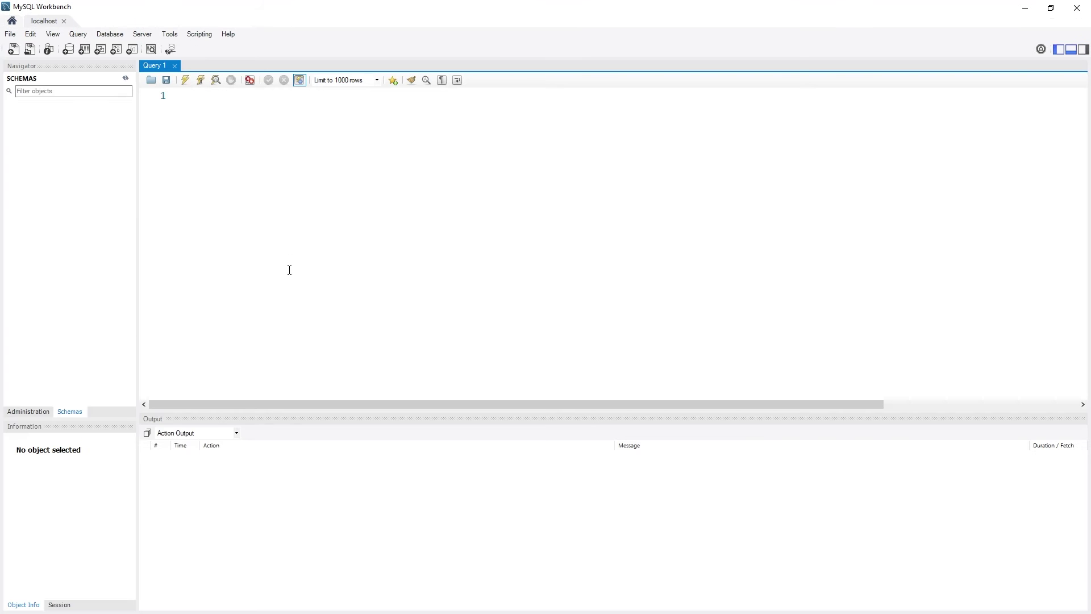
# - Create a new schema named k179071_prodenv and apply it to the server
pyautogui.rightClick(53, 127)
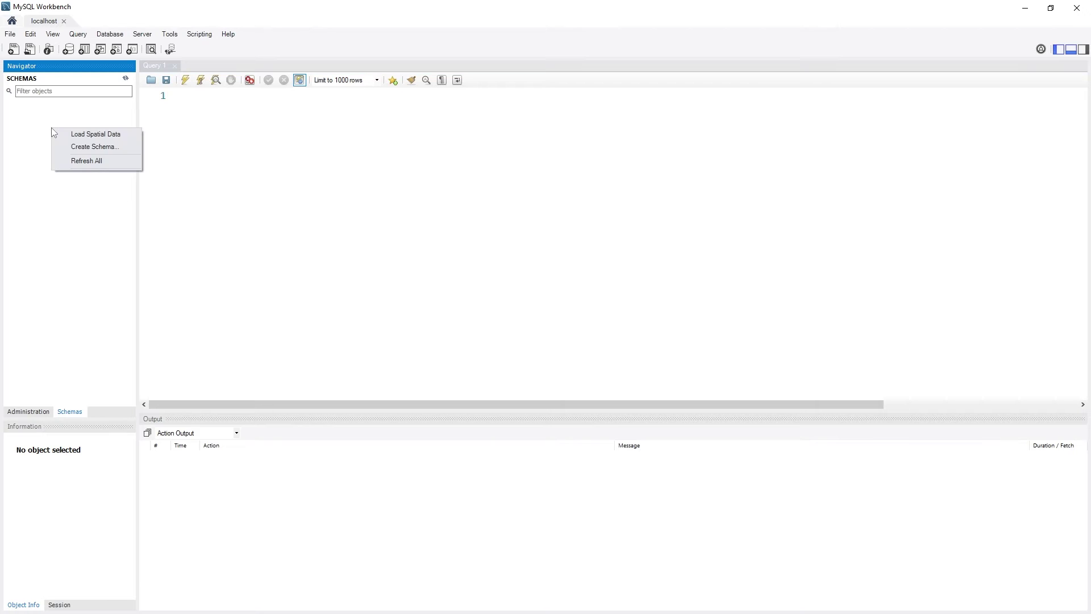
pyautogui.click(91, 148)
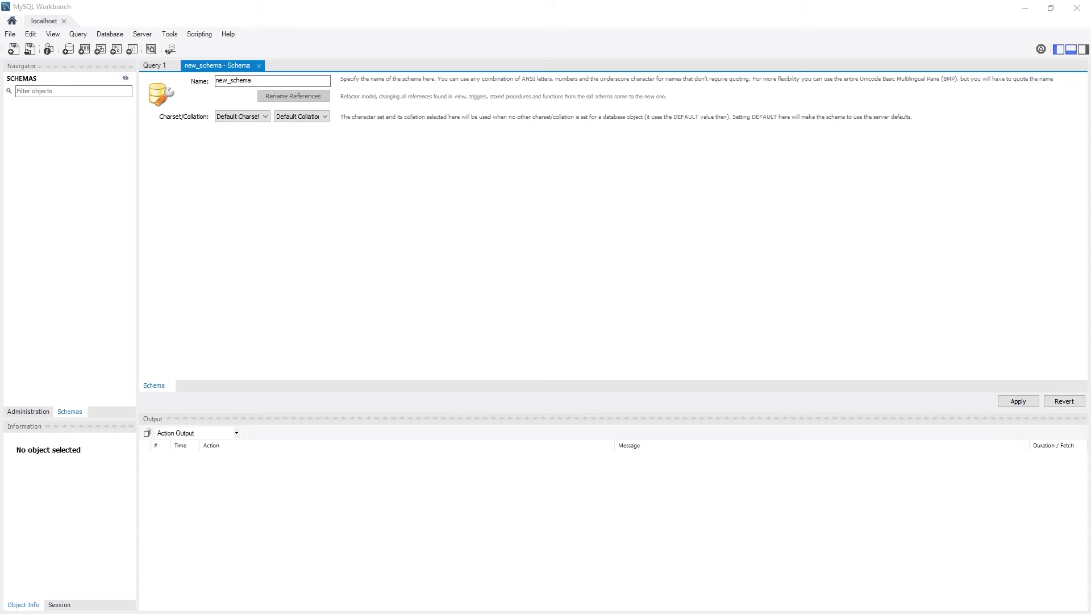
pyautogui.click(259, 80)
pyautogui.write('k179071_prodenv')
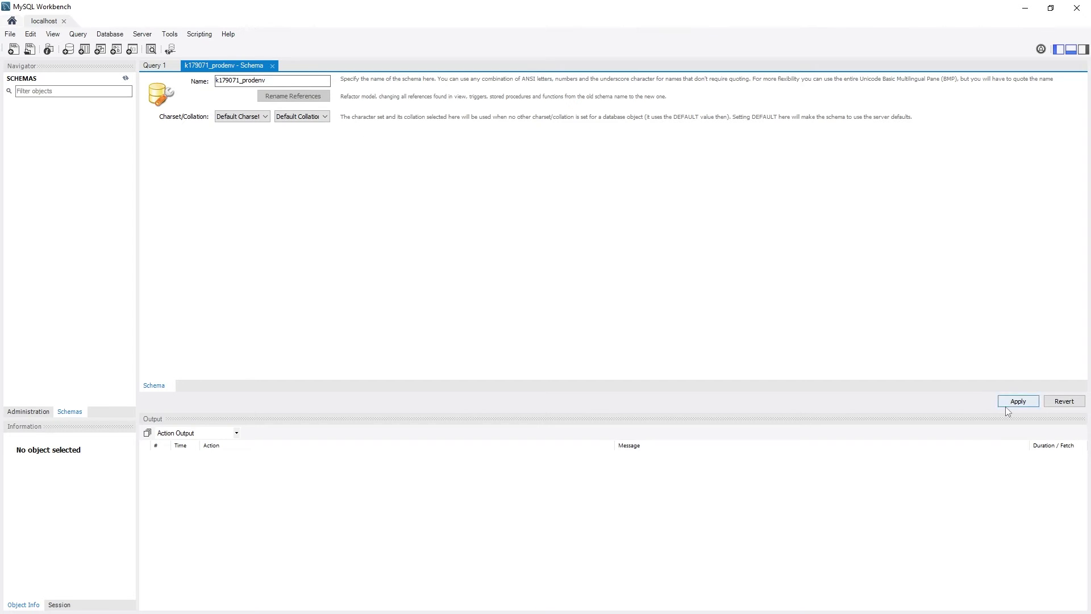
pyautogui.click(1019, 400)
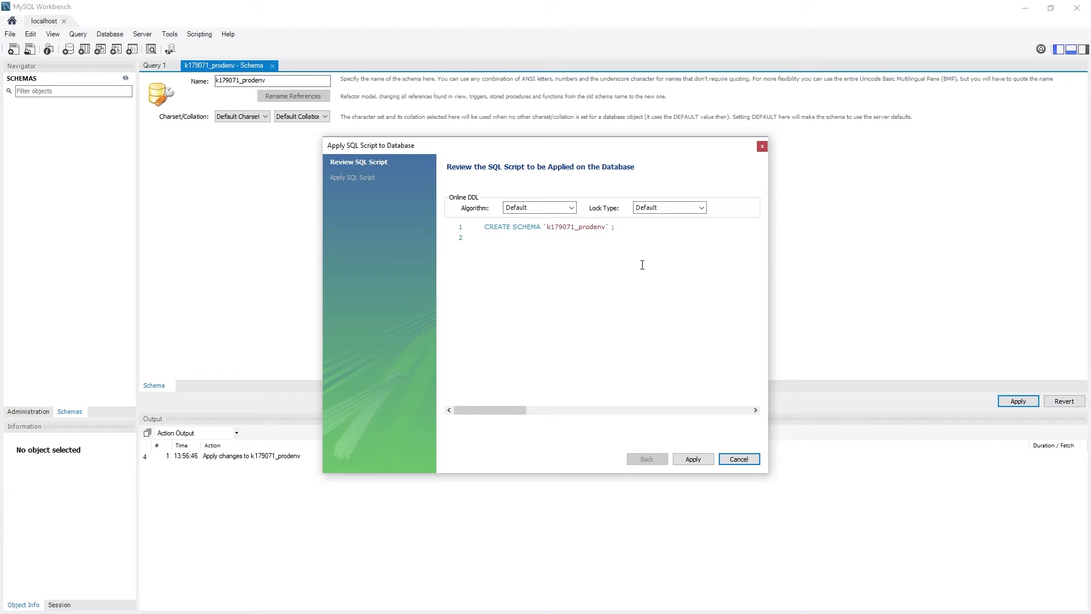
# - Run the CREATE SCHEMA script, finish, and expand the new schema's empty contents
pyautogui.click(693, 461)
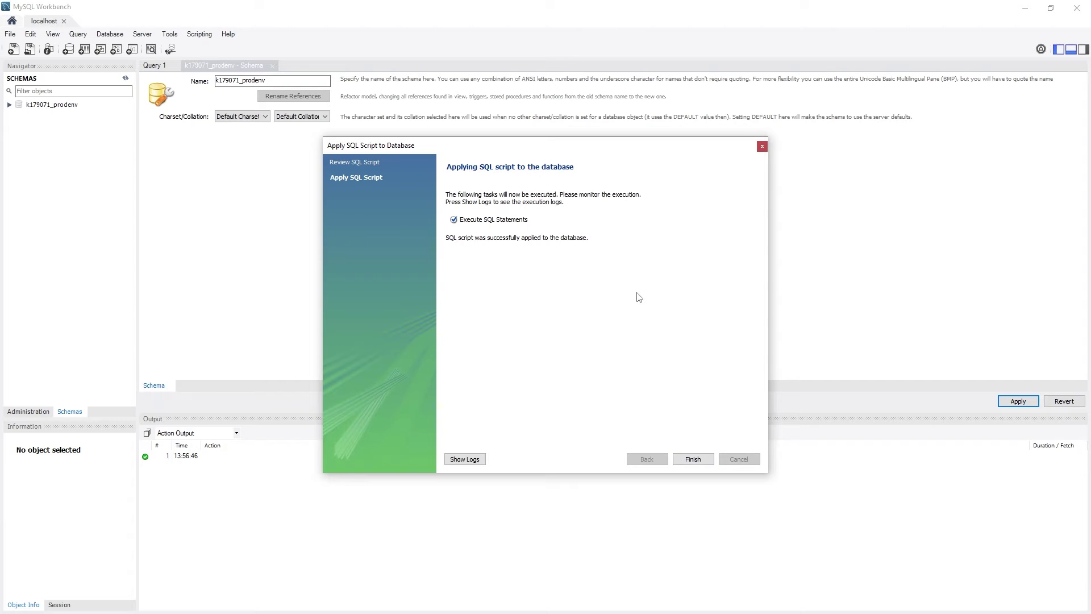
pyautogui.click(693, 459)
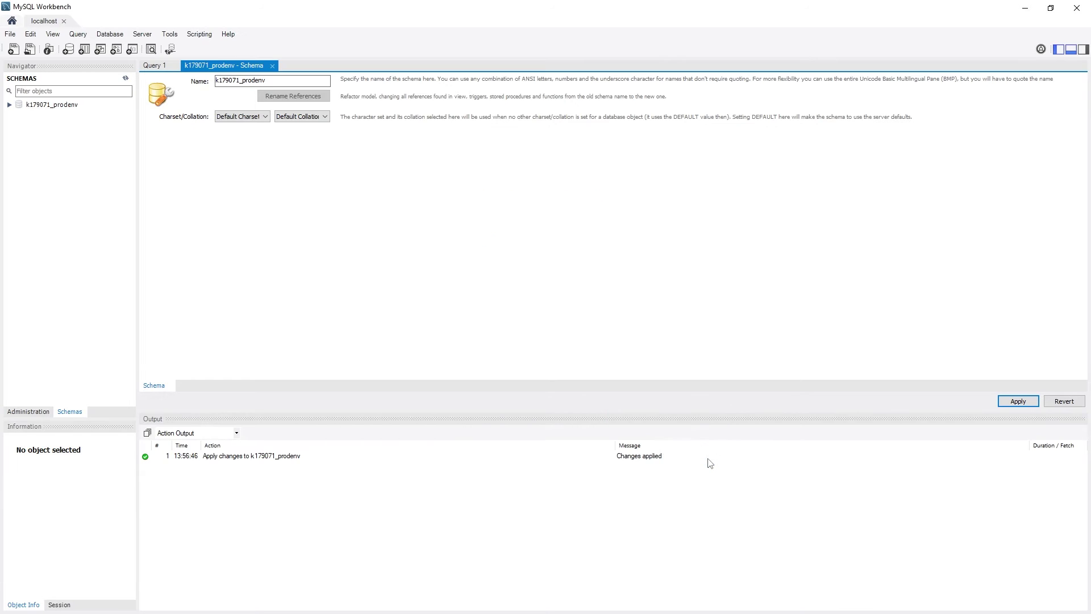
pyautogui.click(43, 105)
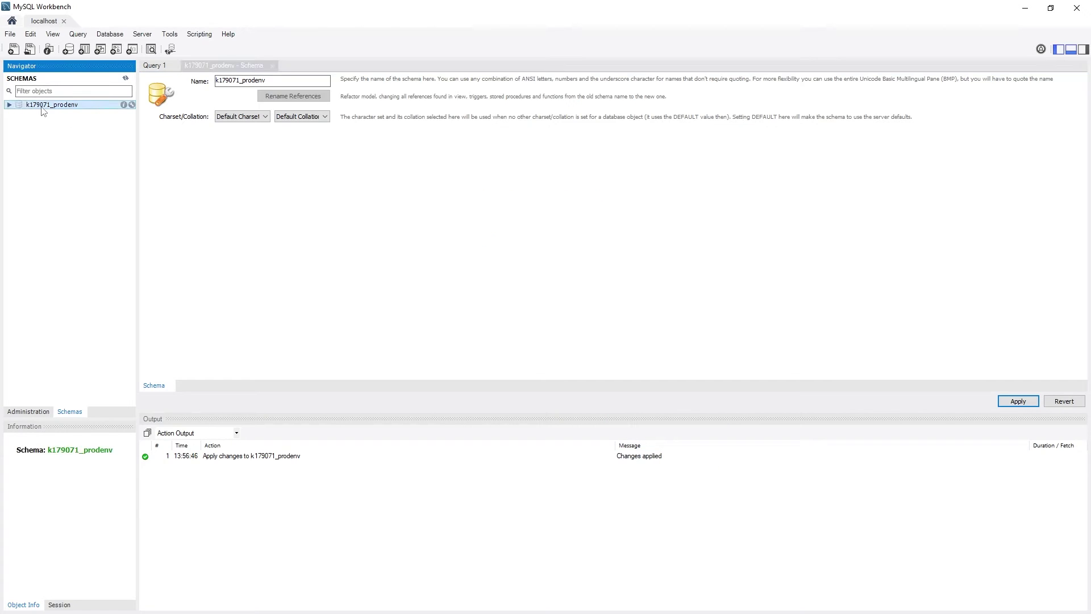
pyautogui.click(9, 104)
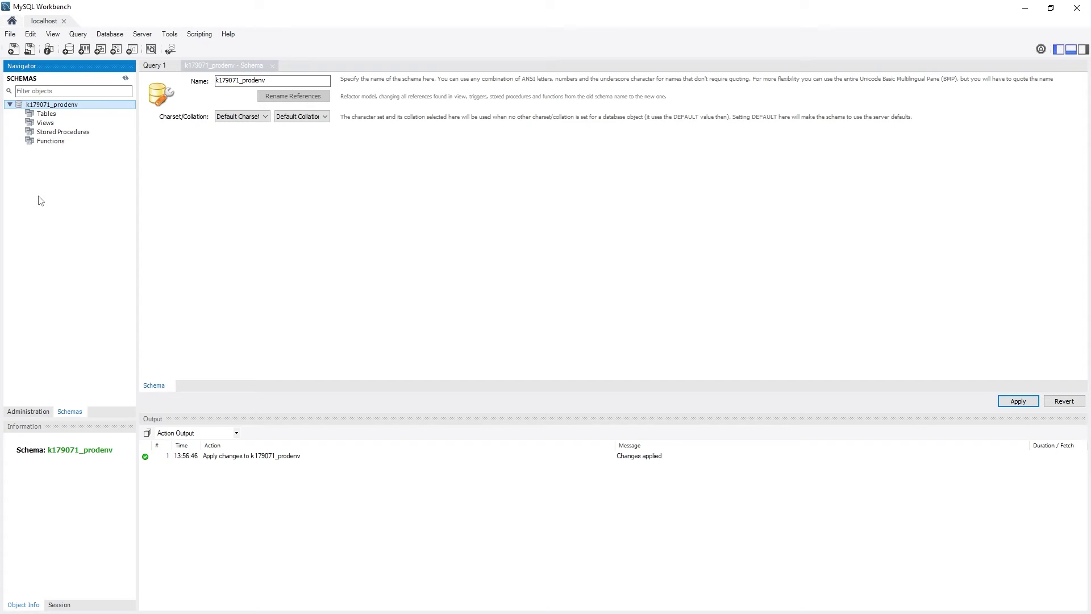
# - Launch Server > Data Import and choose Import from Dump Project Folder
pyautogui.click(141, 35)
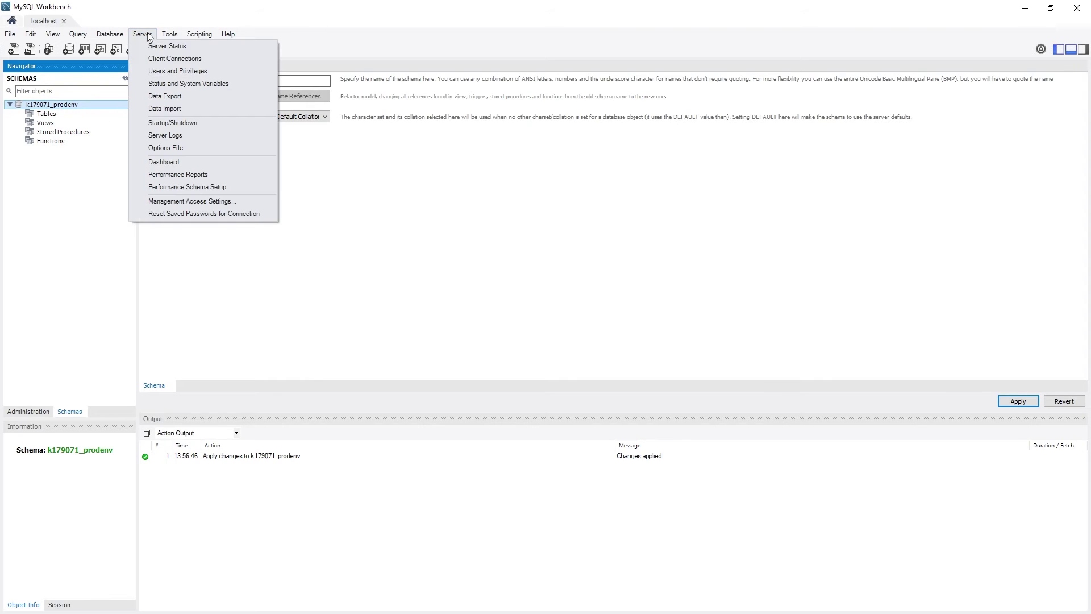
pyautogui.click(164, 109)
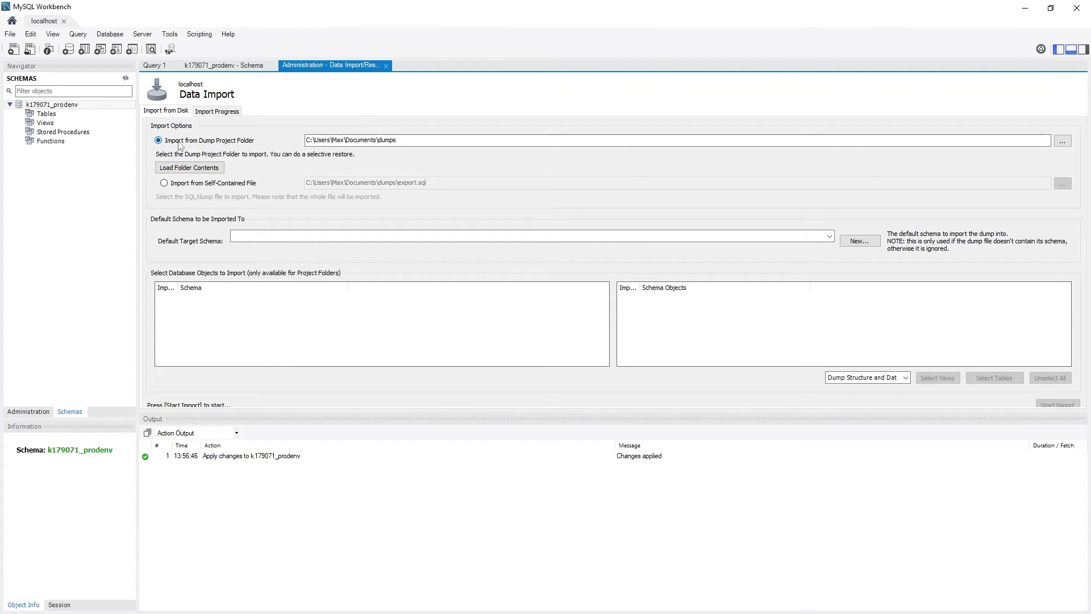
pyautogui.click(248, 143)
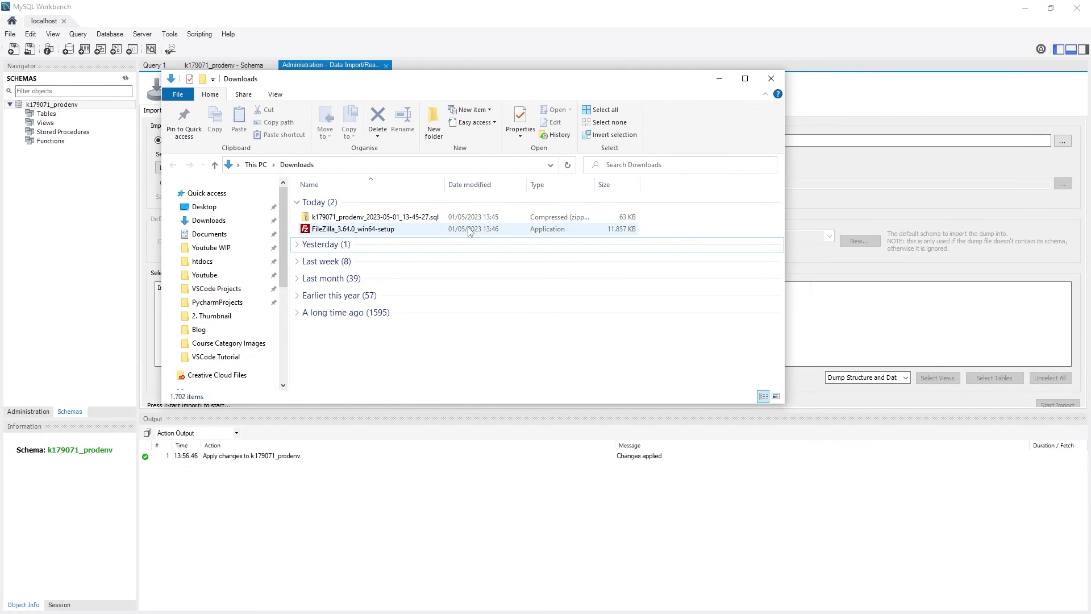
pyautogui.moveTo(375, 217)
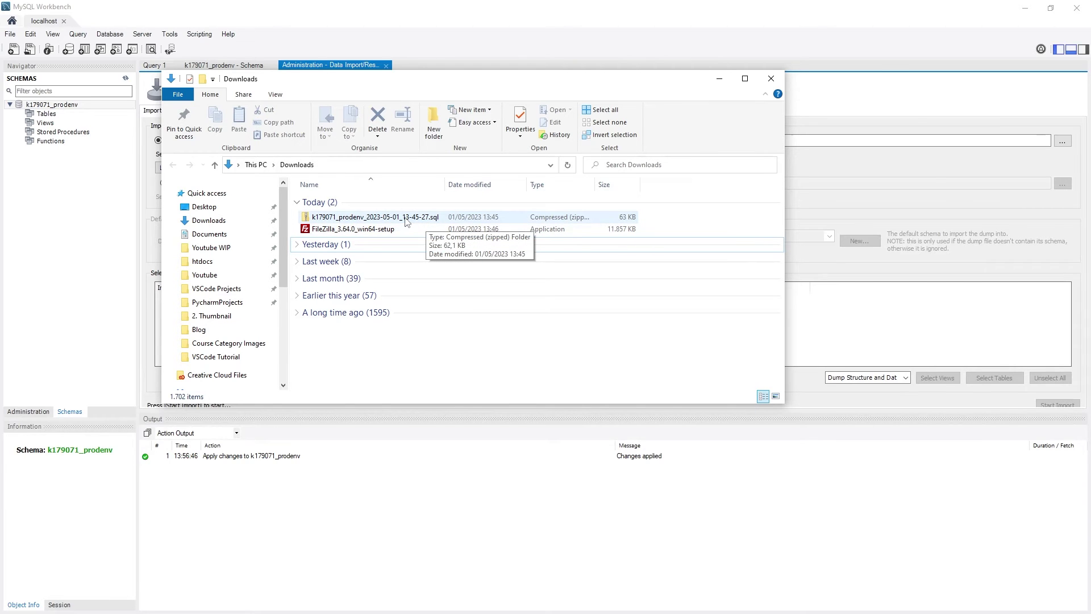
# - Extract the zipped k179071_prodenv dump into the suggested folder in Downloads
pyautogui.rightClick(406, 221)
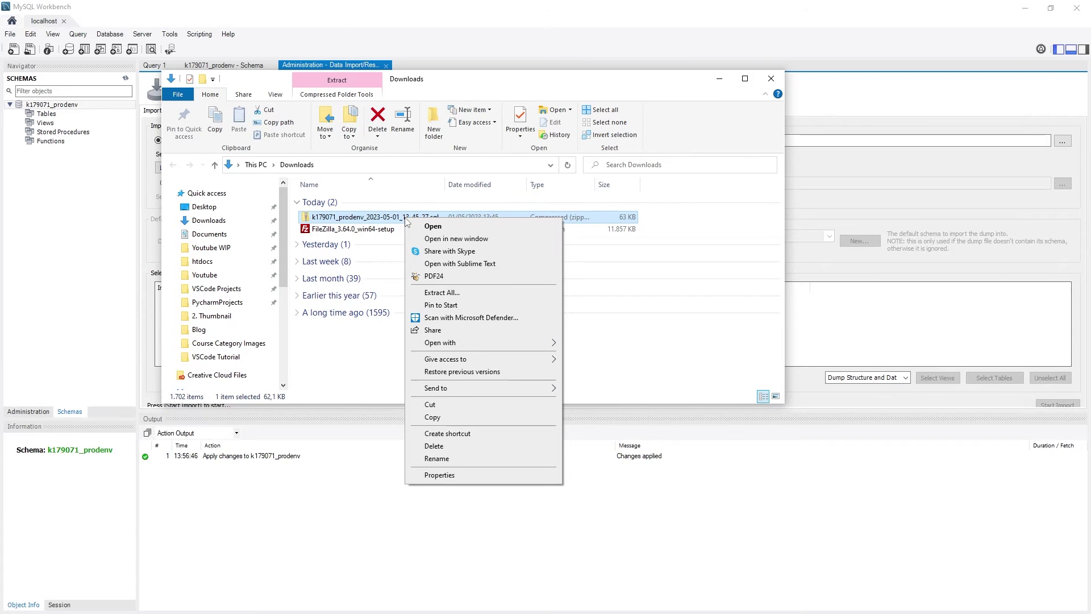
pyautogui.click(475, 297)
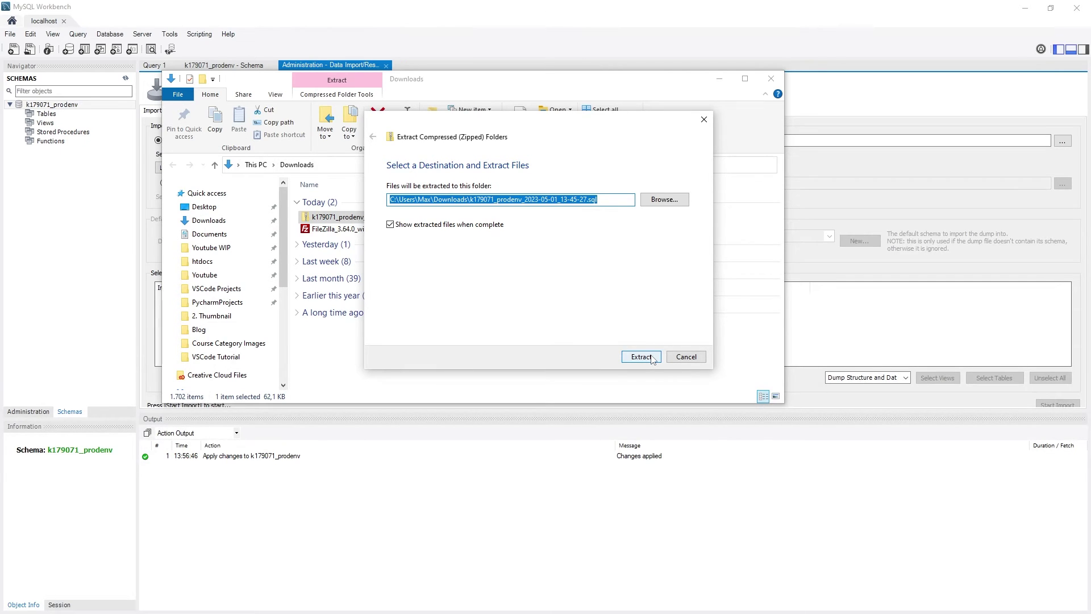
pyautogui.click(650, 356)
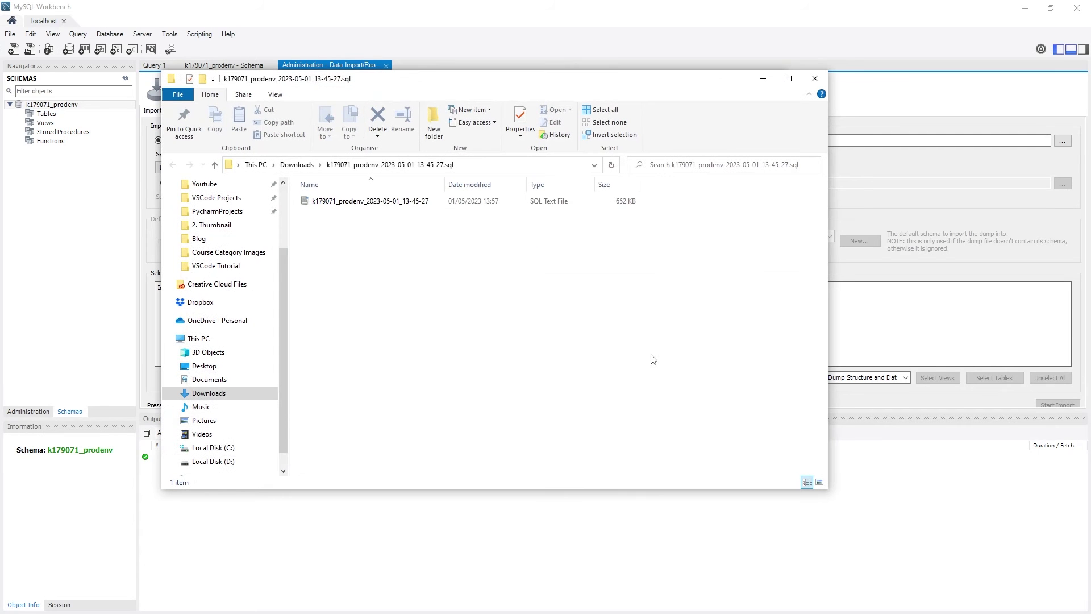
# - Check the extracted .sql file, return to Downloads and minimize both Explorer windows
pyautogui.click(364, 204)
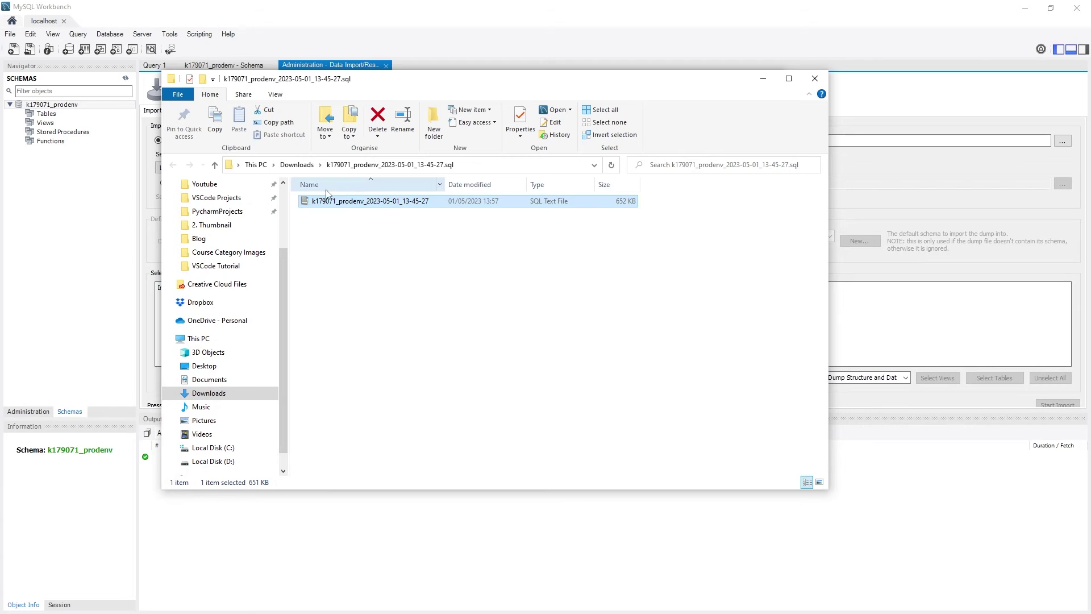
pyautogui.click(300, 166)
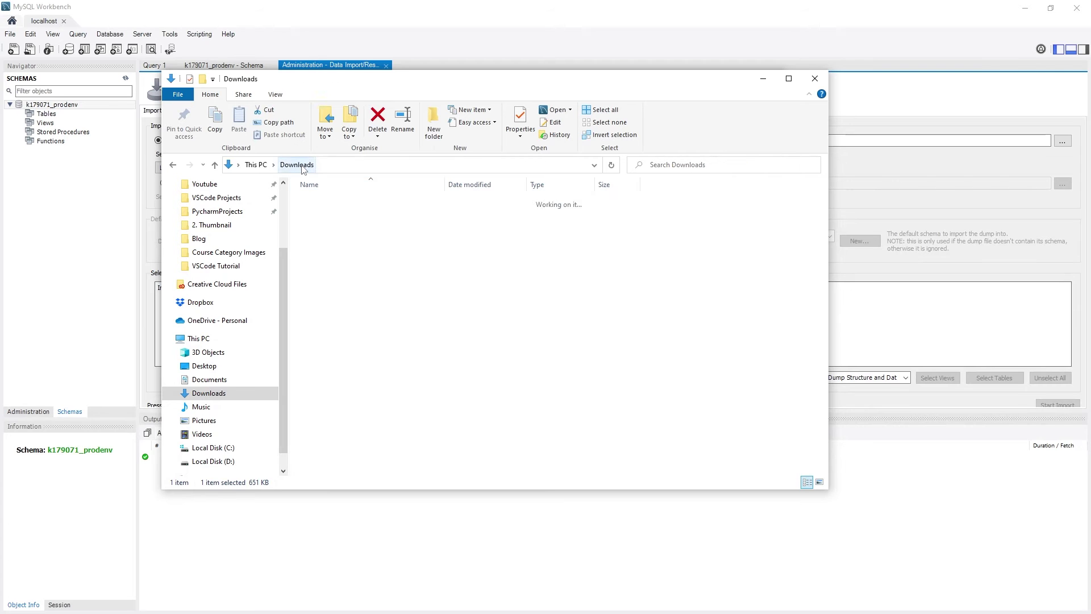
pyautogui.click(764, 79)
pyautogui.click(719, 79)
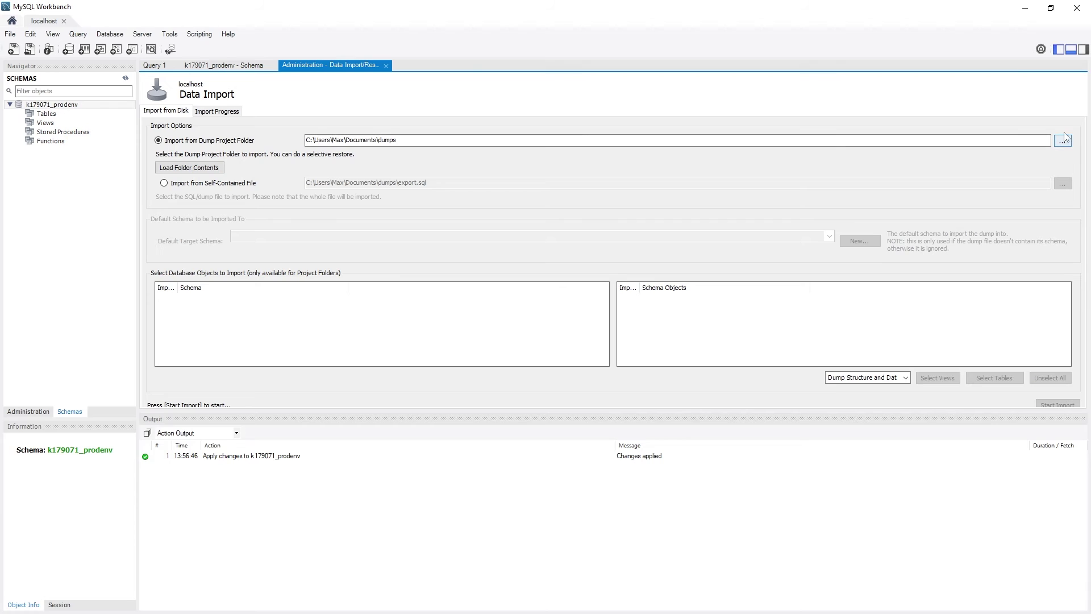
# - Point the import at the extracted k179071_prodenv dump folder under Downloads
pyautogui.click(1062, 141)
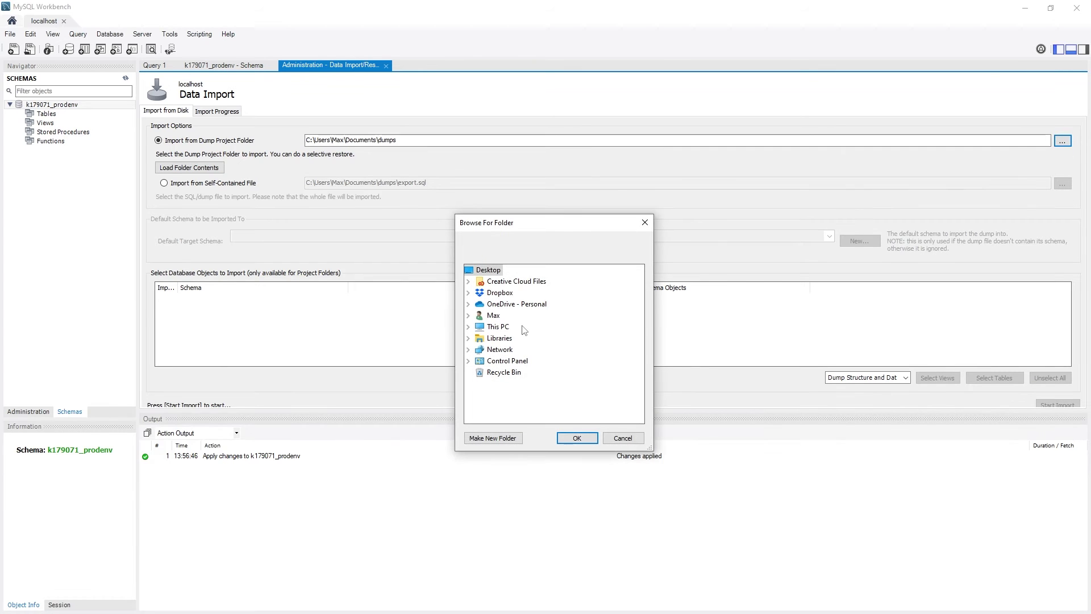
pyautogui.click(467, 326)
pyautogui.click(480, 361)
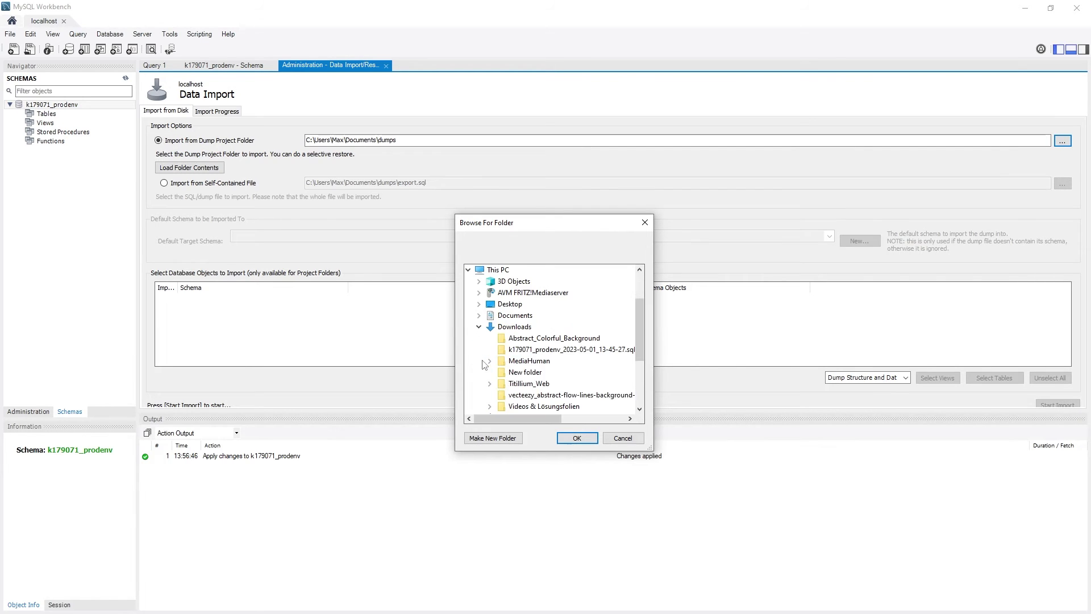
pyautogui.click(605, 351)
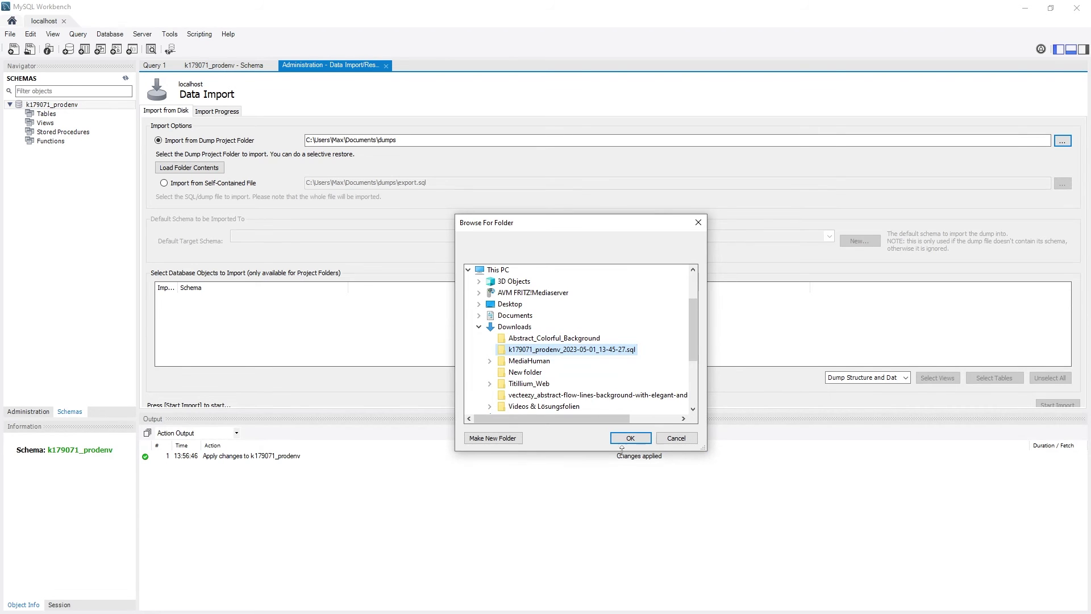
pyautogui.click(630, 439)
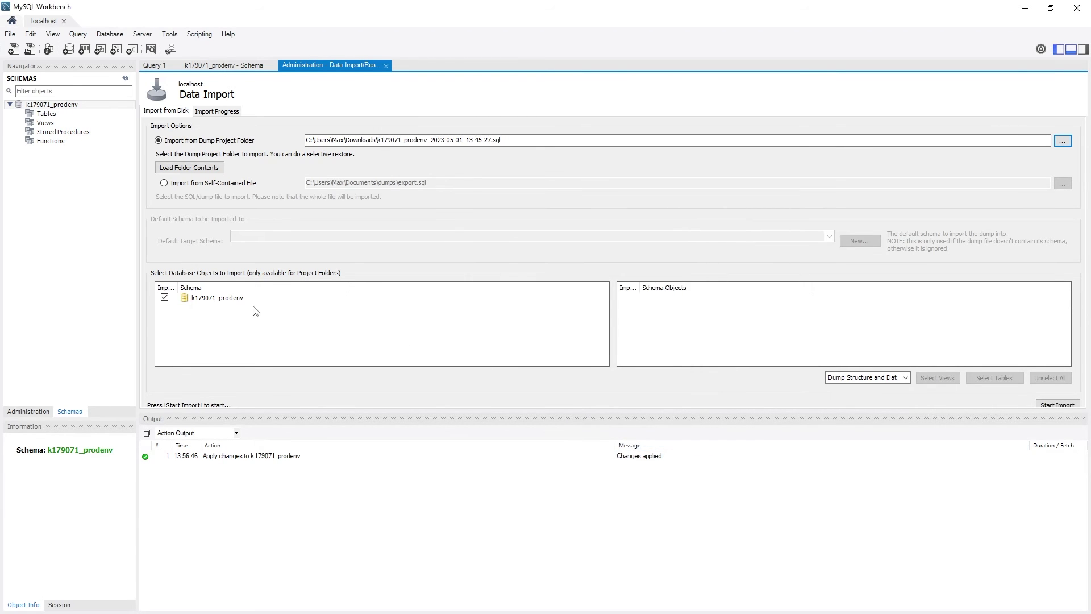
# - Import the dump into the k179071_prodenv schema with Start Import
pyautogui.click(236, 301)
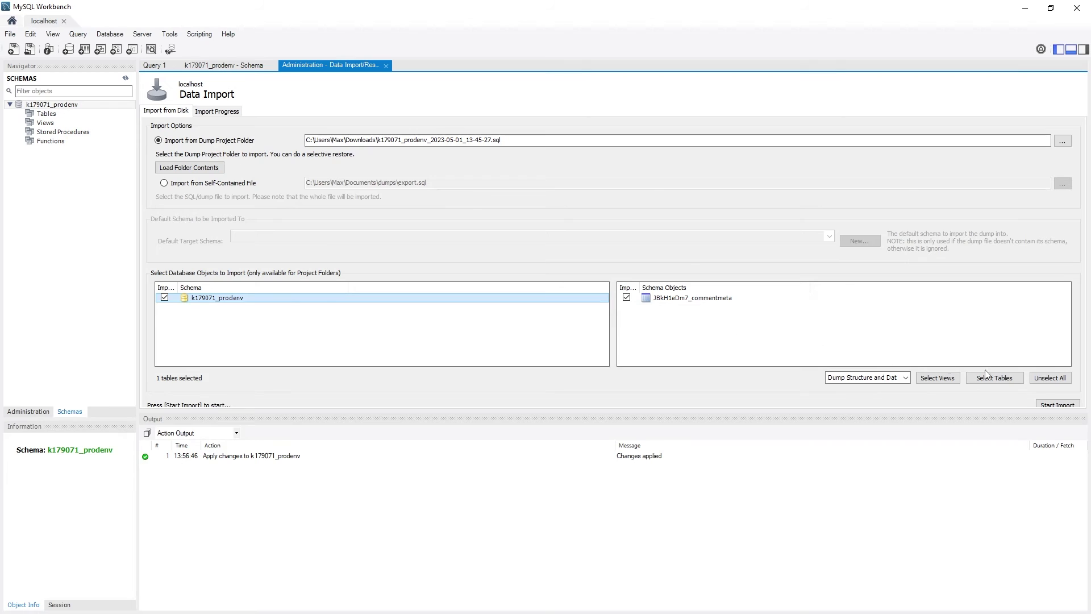
pyautogui.click(1055, 405)
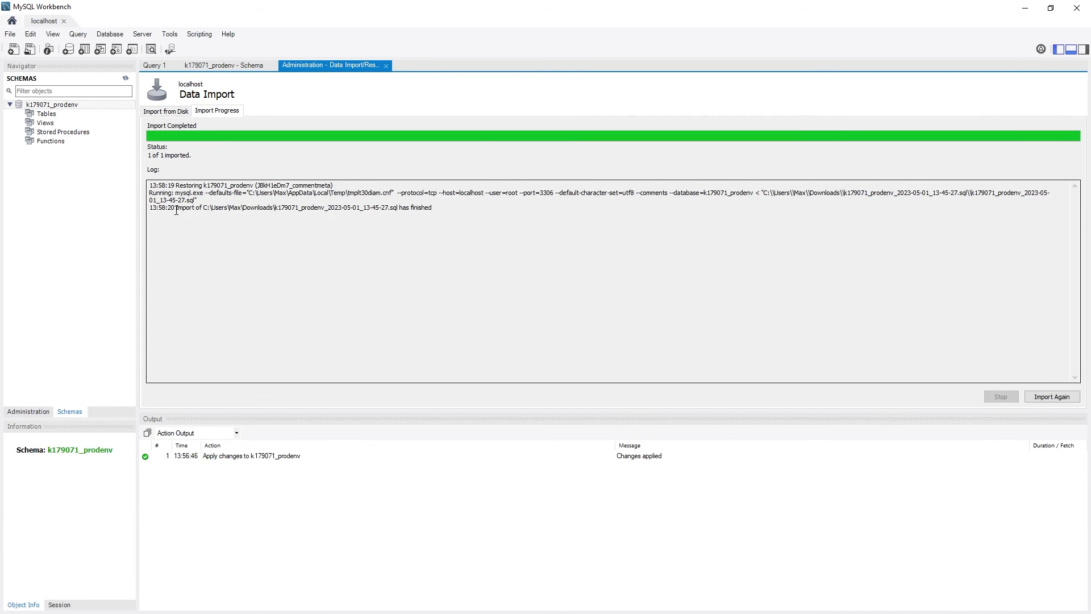
# - Refresh the schema tree and browse the imported database's tables and the import log
pyautogui.moveTo(175, 209); pyautogui.dragTo(431, 215)
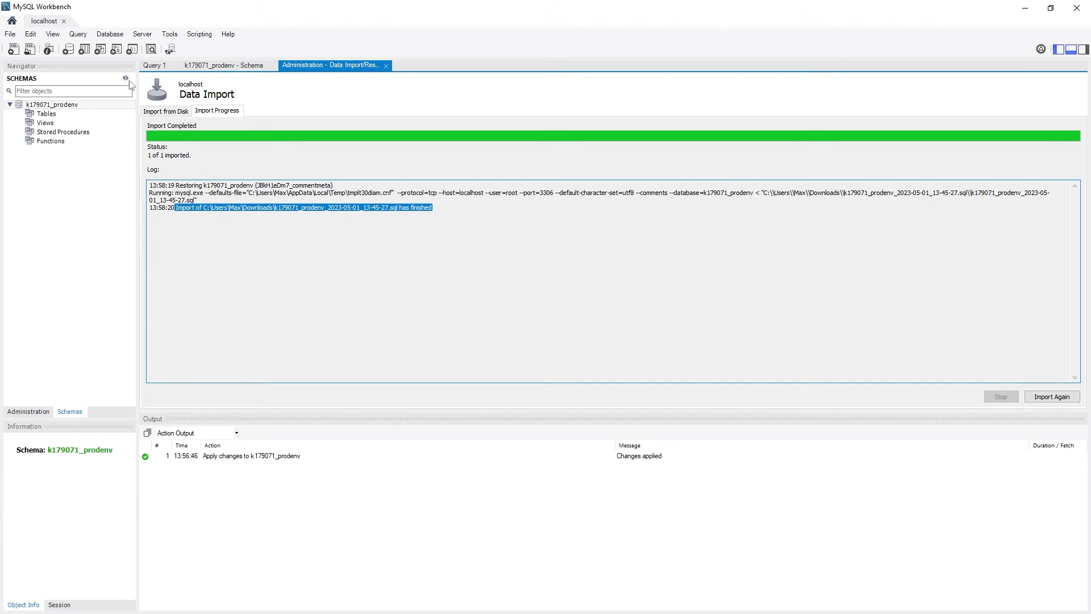
pyautogui.click(125, 77)
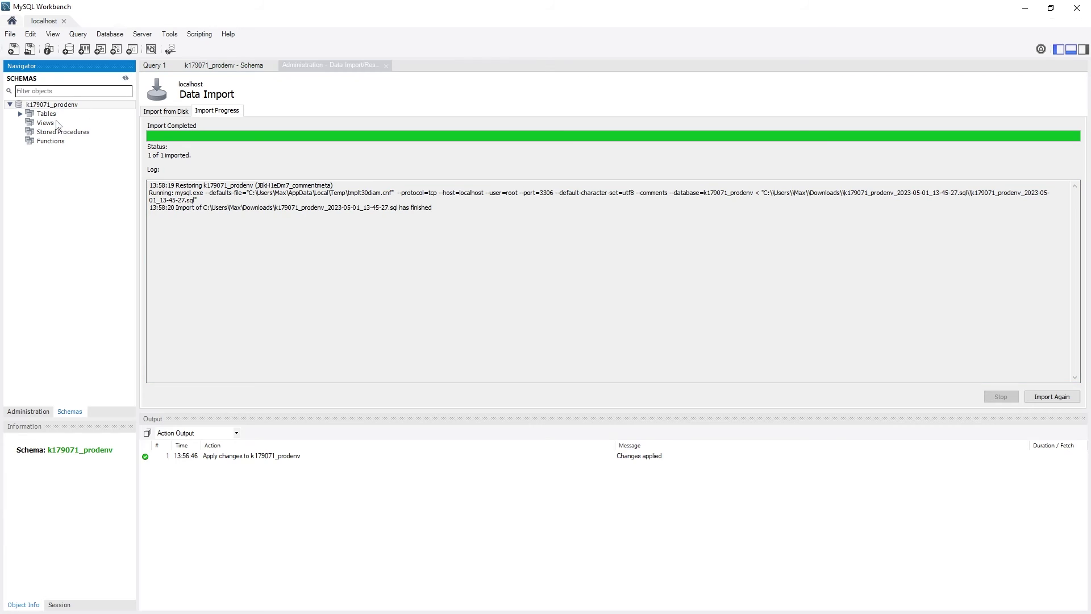
pyautogui.click(21, 115)
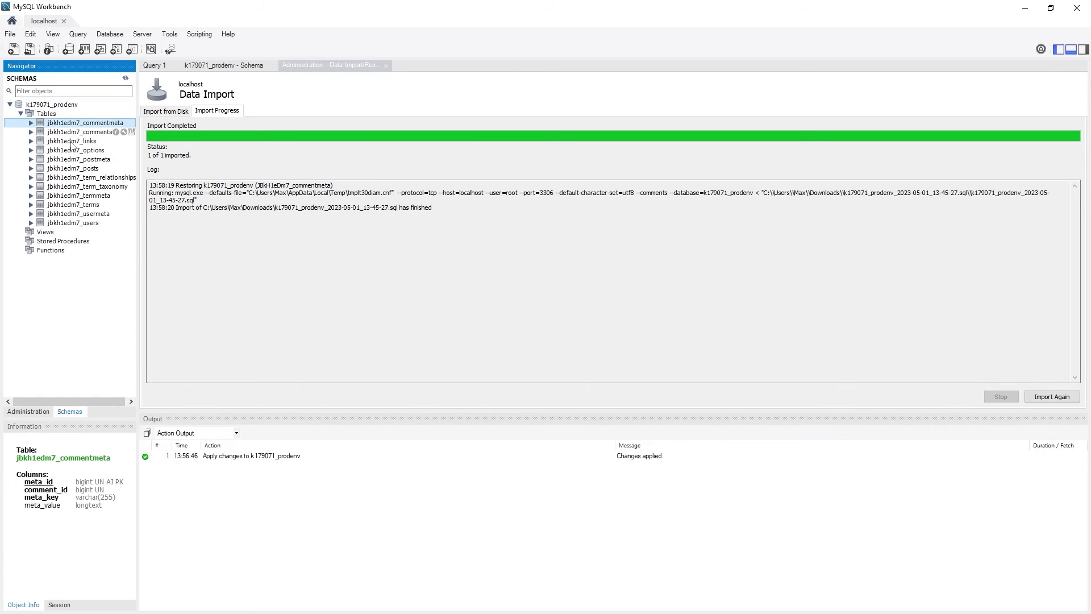
pyautogui.click(81, 223)
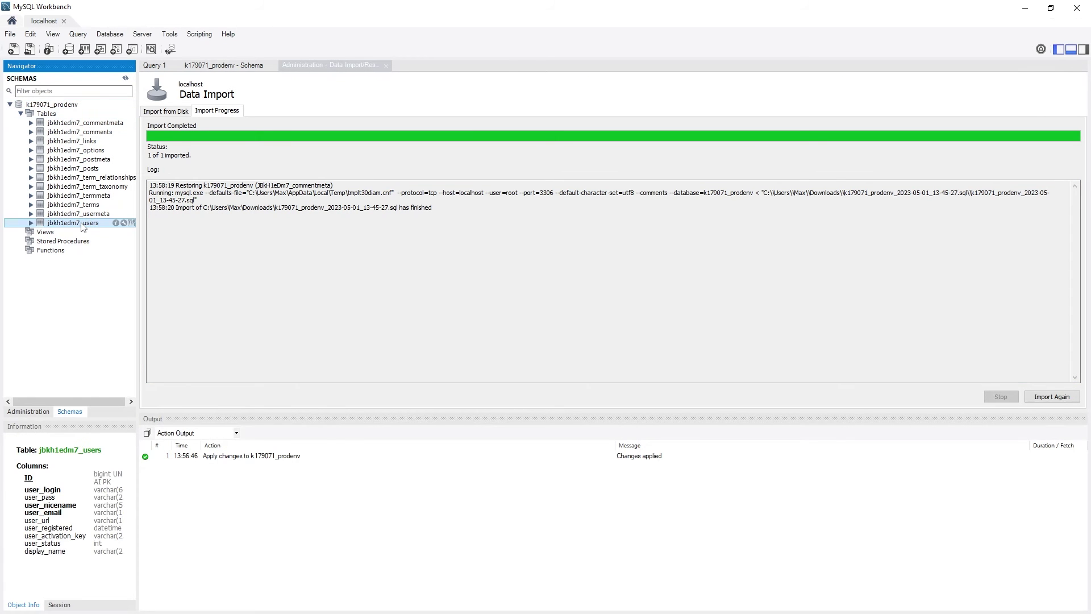
pyautogui.click(75, 132)
pyautogui.keyDown('shift'); pyautogui.click(101, 224); pyautogui.keyUp('shift')
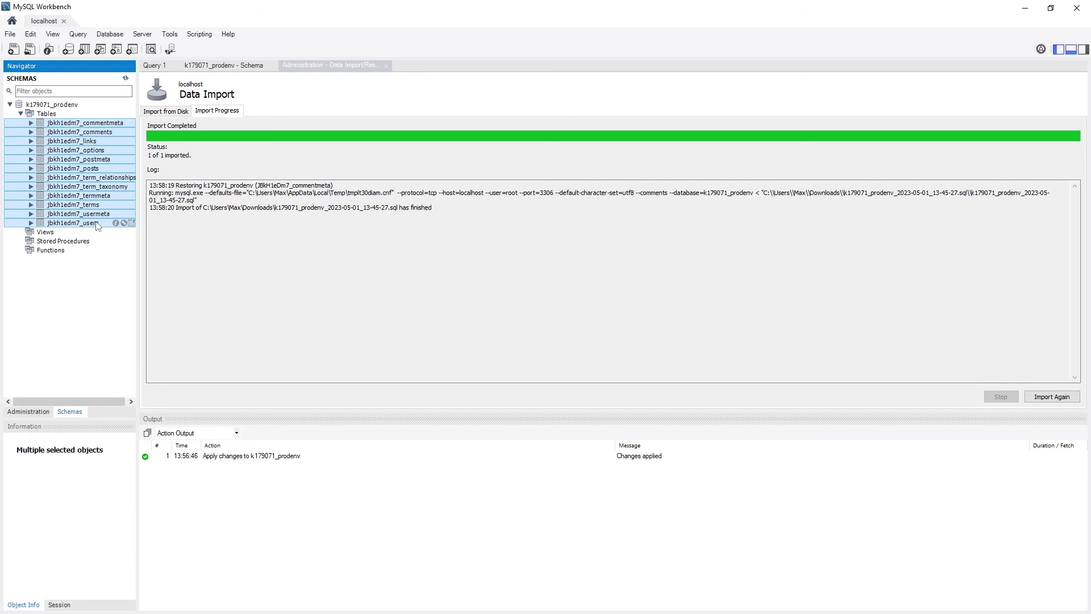
pyautogui.click(274, 241)
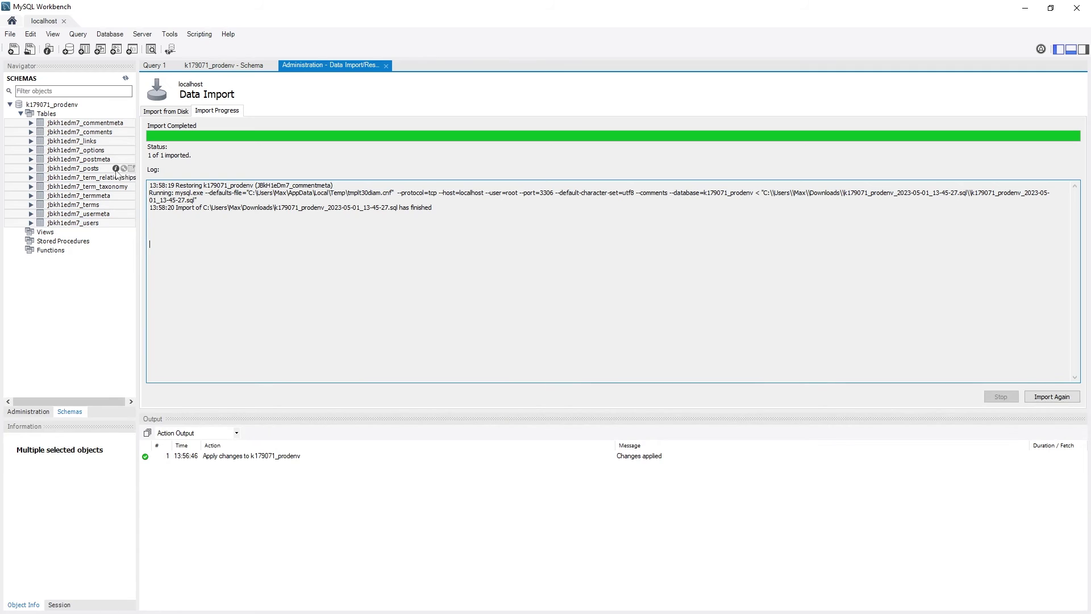
# - Single out the jbkh1edm7_options table and bring up its context actions
pyautogui.rightClick(94, 155)
pyautogui.click(91, 153)
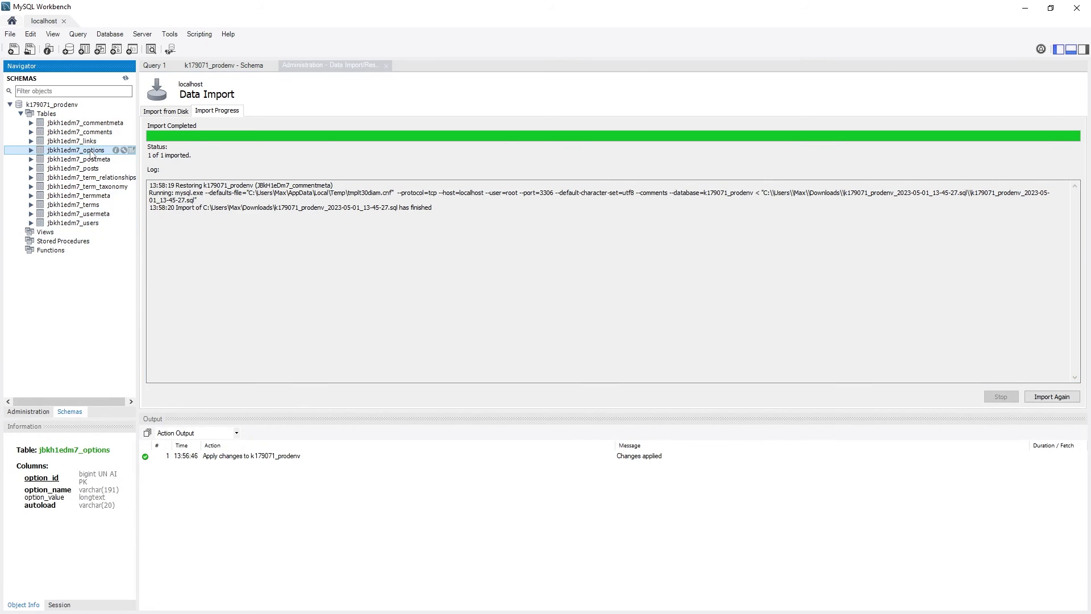
pyautogui.rightClick(91, 154)
pyautogui.click(147, 158)
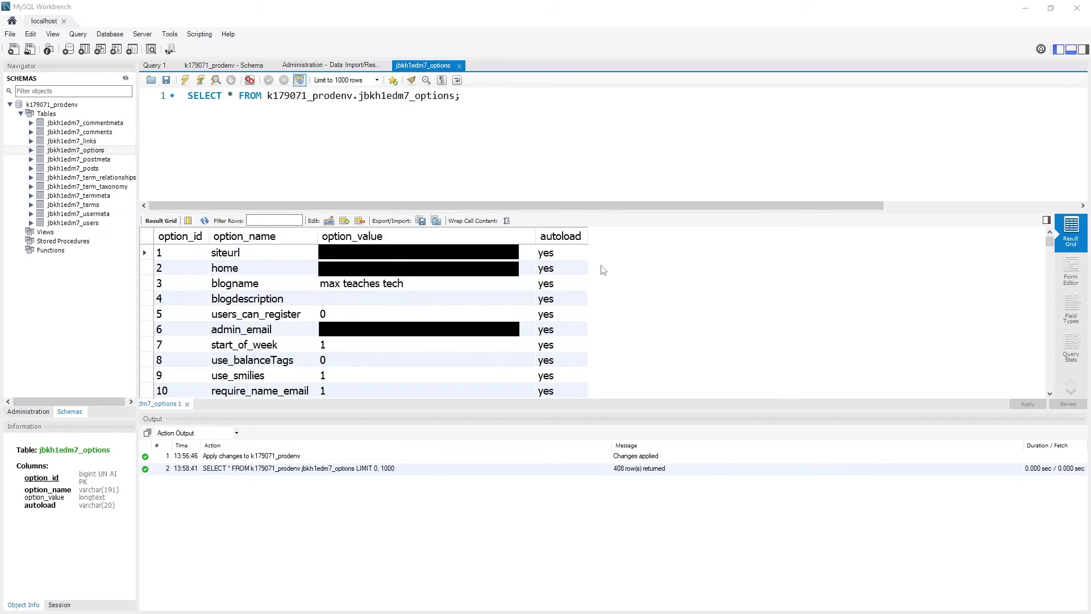
pyautogui.moveTo(230, 254); pyautogui.dragTo(232, 268)
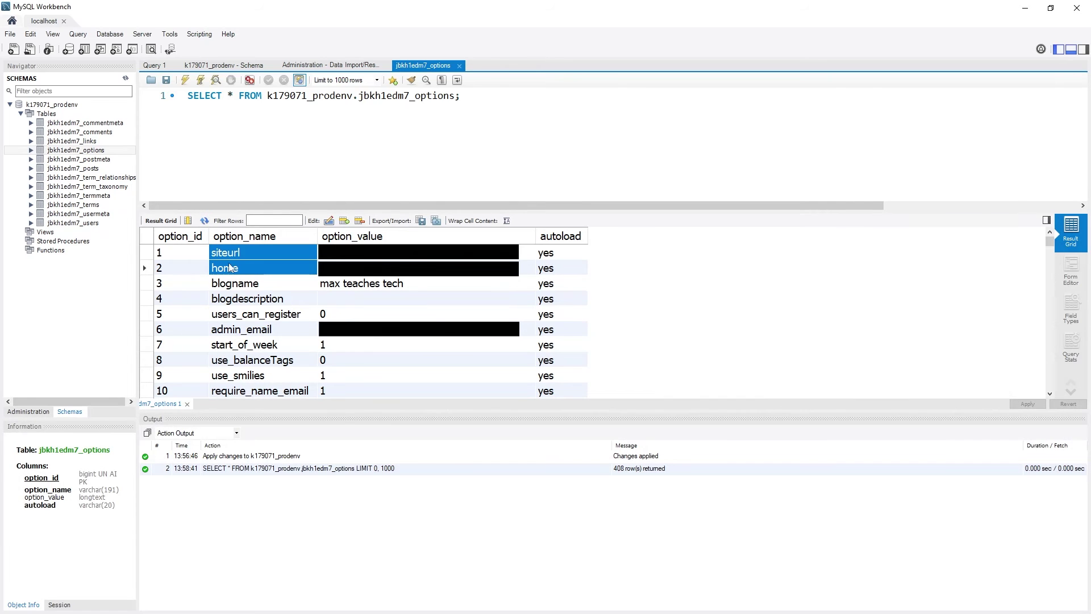
pyautogui.doubleClick(362, 255)
pyautogui.write('http://localhost/Wordpress')
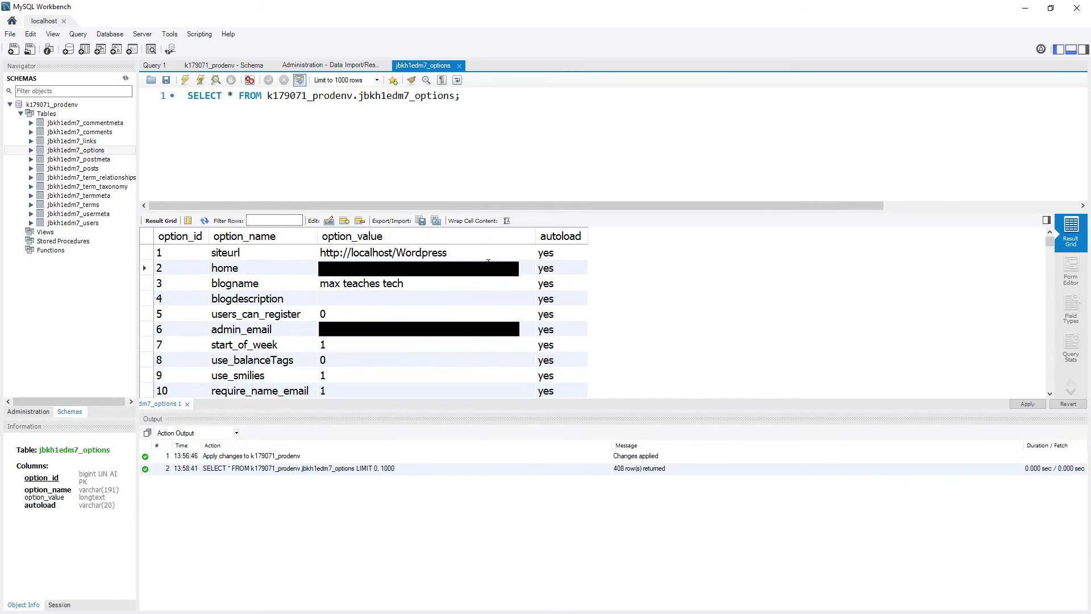
pyautogui.press('Return')
pyautogui.doubleClick(455, 266)
pyautogui.write('http://localhost/Wordpress')
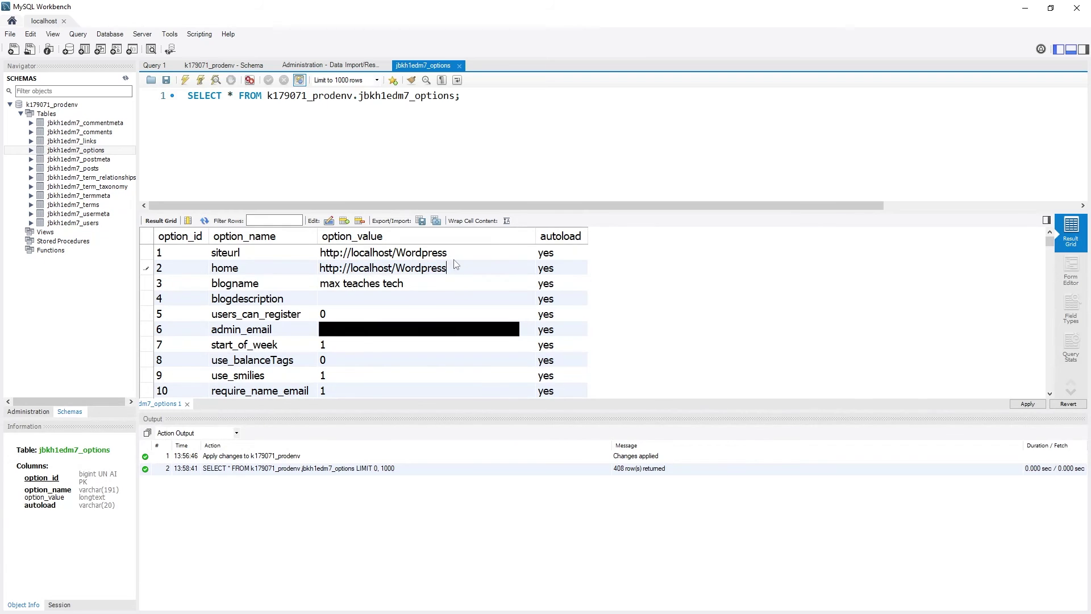
# - Apply the two UPDATE statements for siteurl and home, then minimize Workbench
pyautogui.click(1035, 405)
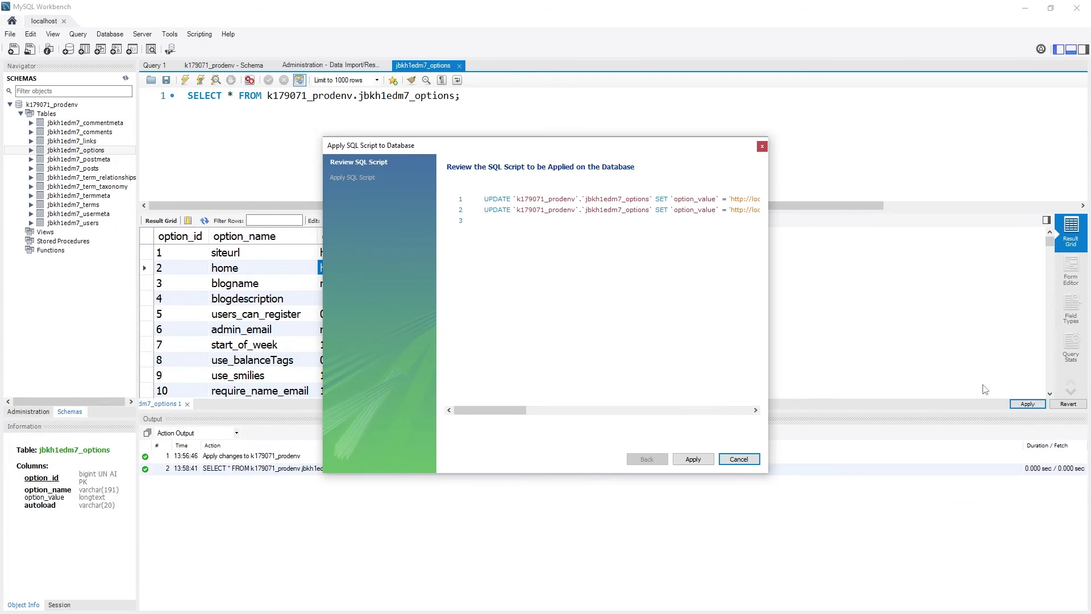
pyautogui.click(703, 460)
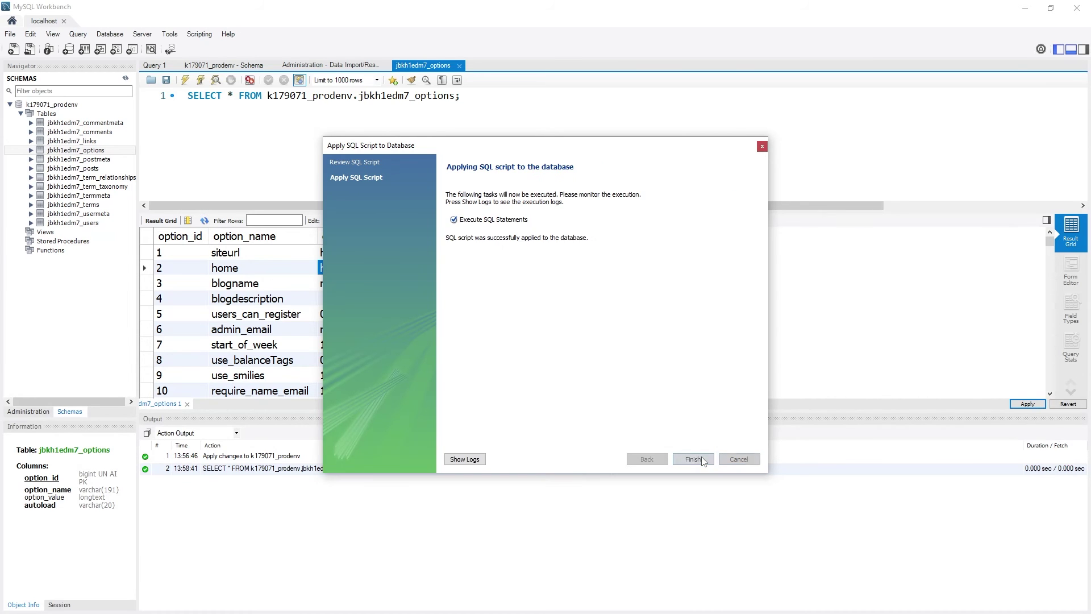
pyautogui.click(703, 461)
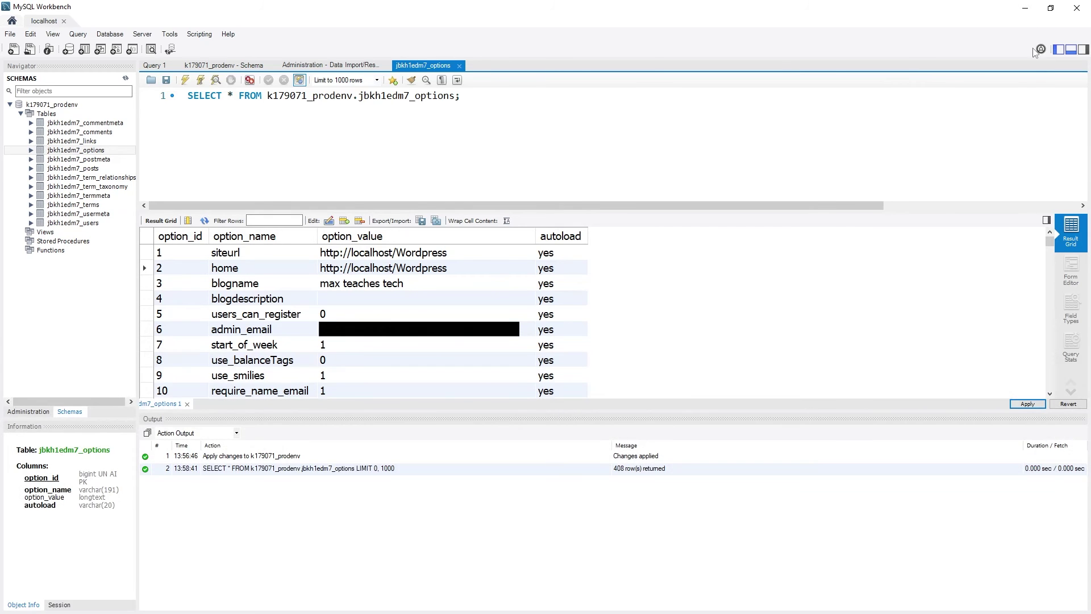
pyautogui.click(1024, 8)
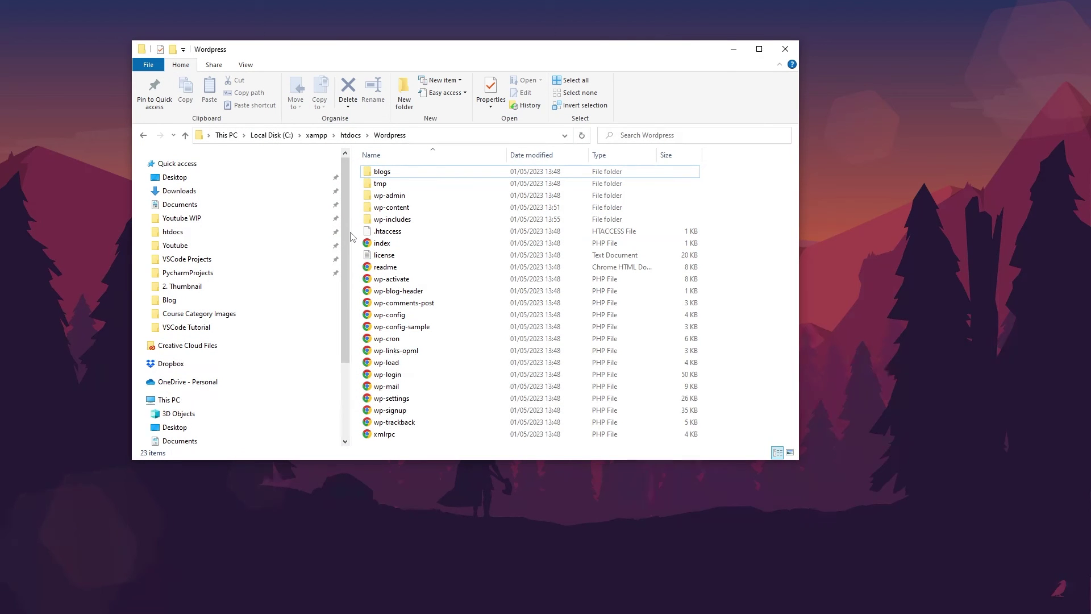
# - Enlarge the htdocs Wordpress folder window and its file list area
pyautogui.moveTo(350, 236); pyautogui.dragTo(254, 235)
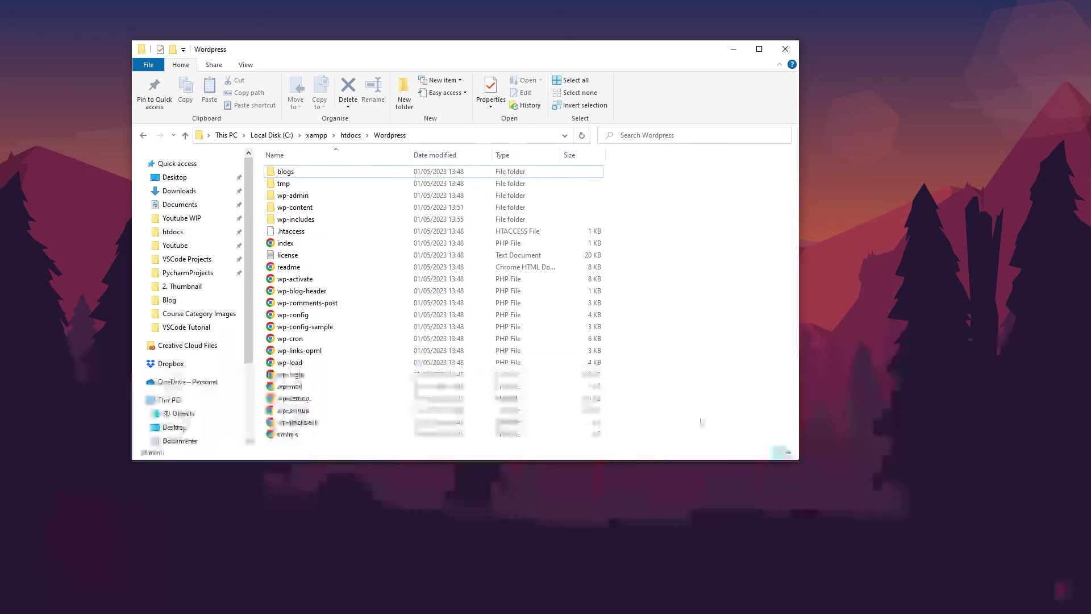
pyautogui.moveTo(722, 458); pyautogui.dragTo(723, 501)
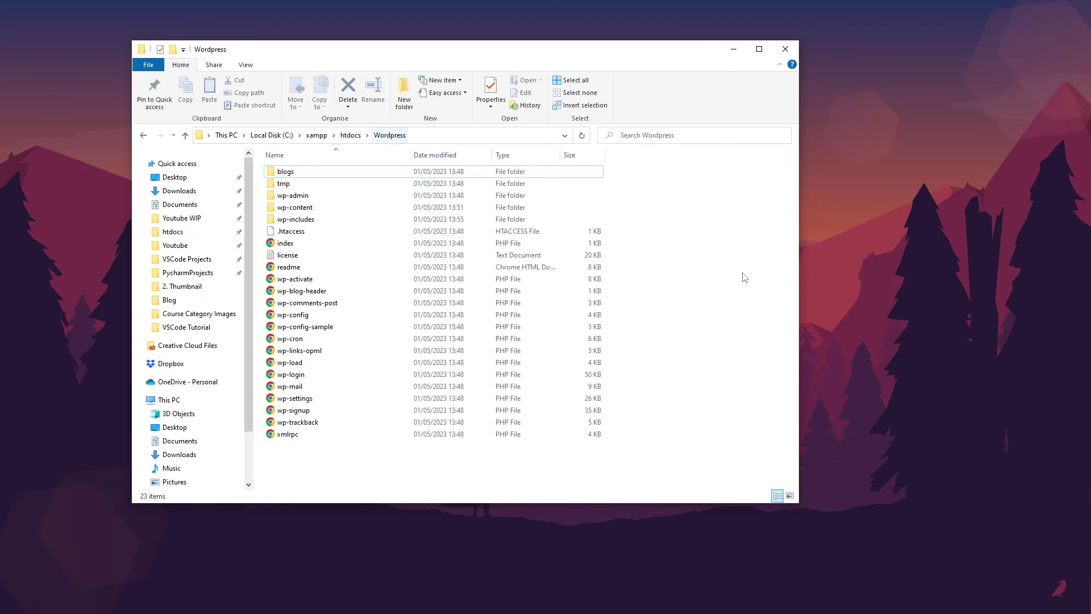
pyautogui.moveTo(798, 277); pyautogui.dragTo(895, 276)
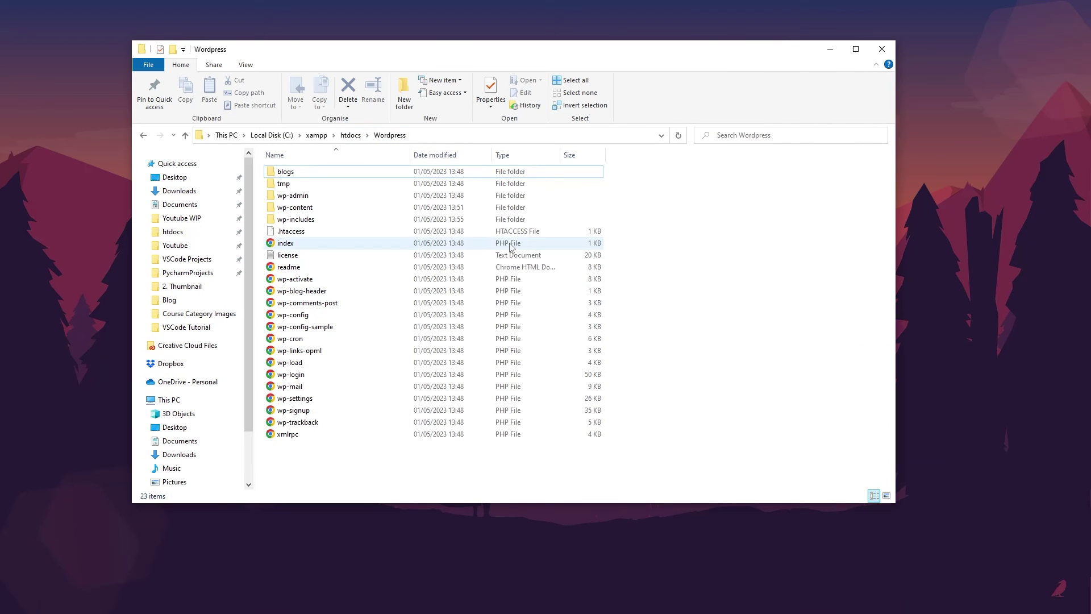
pyautogui.keyDown('ctrl'); pyautogui.scroll(2, 337, 255); pyautogui.keyUp('ctrl')
pyautogui.keyDown('ctrl'); pyautogui.scroll(1, 336, 258); pyautogui.keyUp('ctrl')
pyautogui.keyDown('ctrl'); pyautogui.scroll(1, 336, 258); pyautogui.keyUp('ctrl')
pyautogui.keyDown('ctrl'); pyautogui.scroll(1, 338, 260); pyautogui.keyUp('ctrl')
pyautogui.keyDown('ctrl'); pyautogui.scroll(1, 357, 280); pyautogui.keyUp('ctrl')
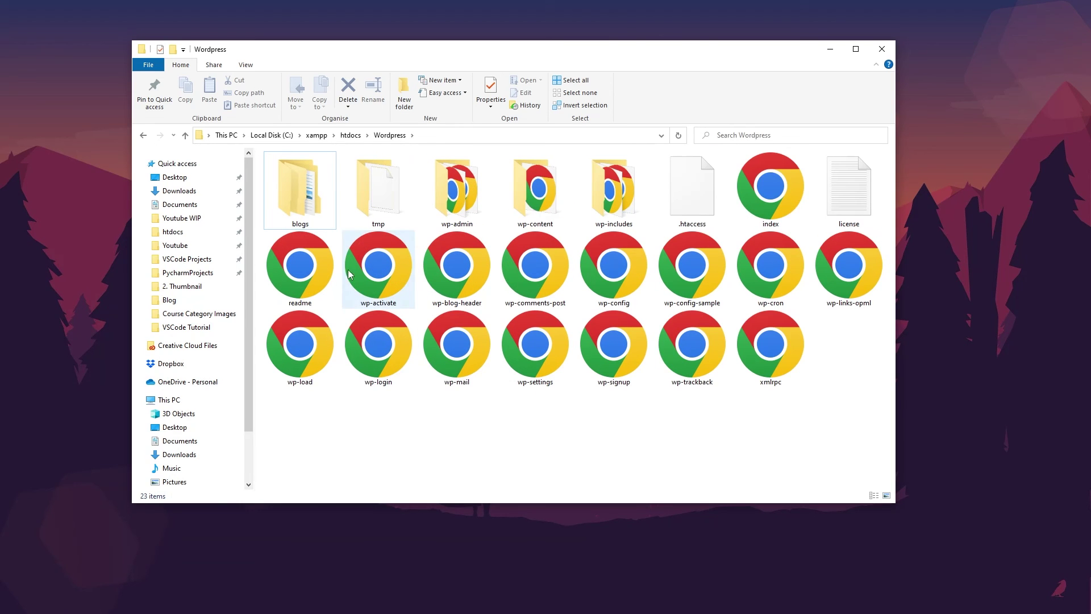
# - Open wp-config.php with Sublime Text from its context menu
pyautogui.rightClick(597, 267)
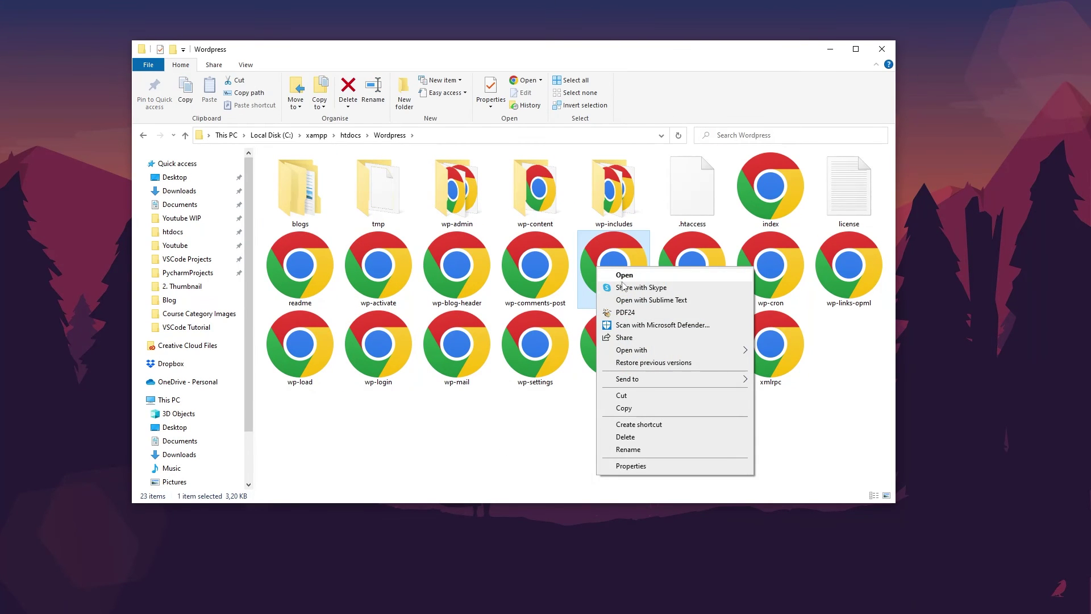
pyautogui.click(670, 302)
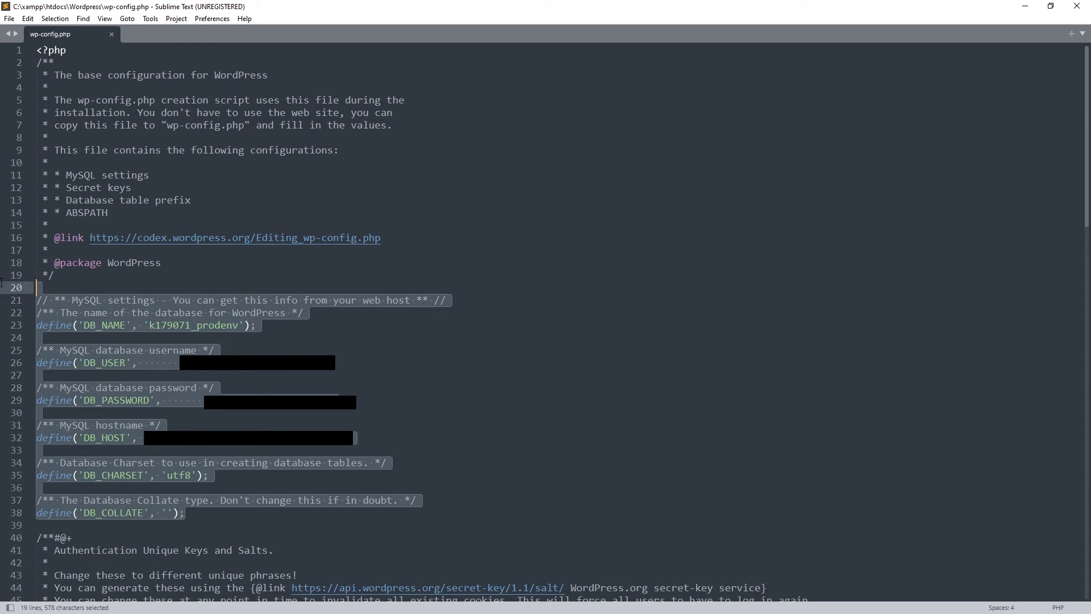
# - Set DB_USER to root in the MySQL settings block of wp-config.php
pyautogui.moveTo(231, 517); pyautogui.dragTo(60, 275)
pyautogui.click(250, 394)
pyautogui.moveTo(19, 362); pyautogui.dragTo(19, 350)
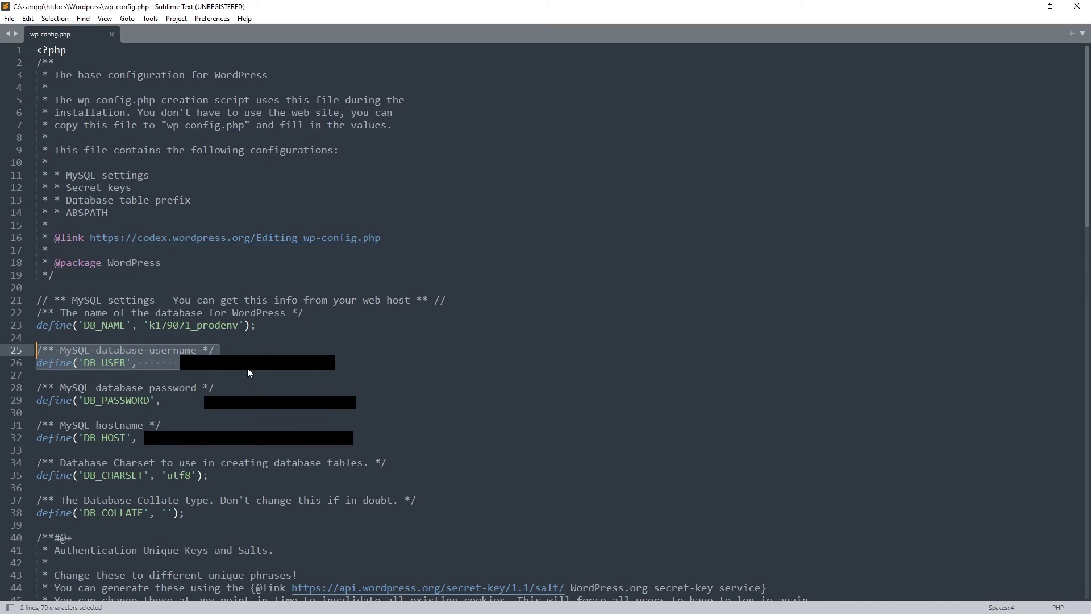
pyautogui.doubleClick(184, 363)
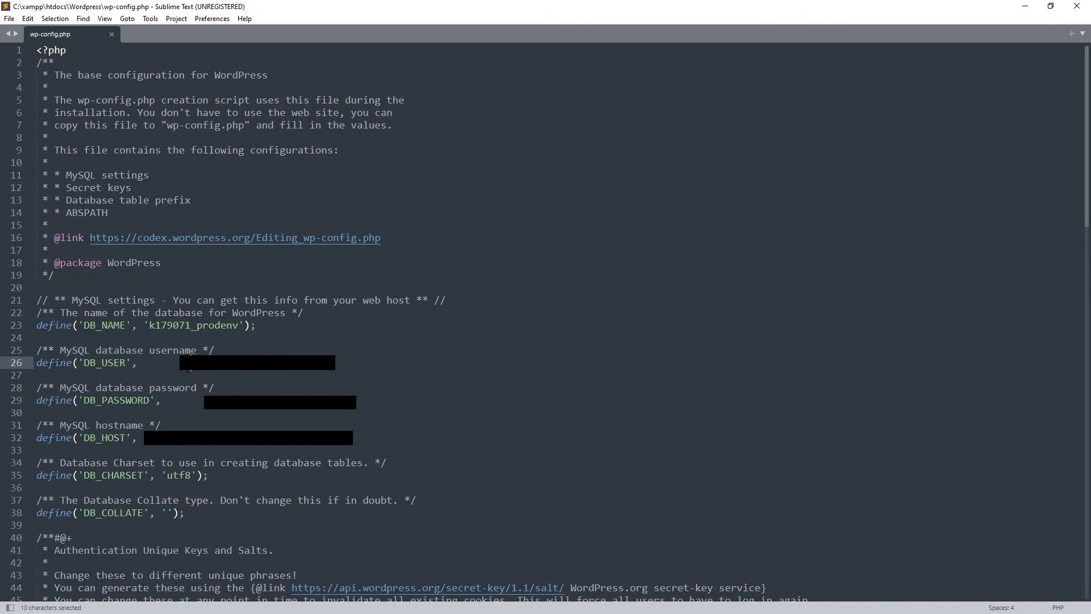
pyautogui.hotkey('ctrl', 'v')
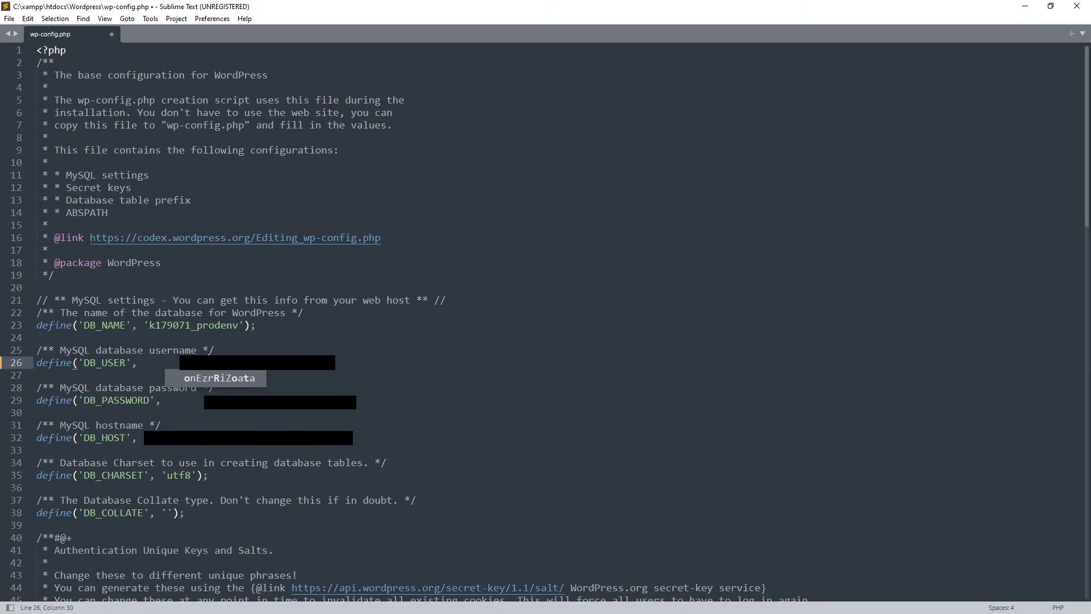
pyautogui.press('Escape')
pyautogui.press('Up')
pyautogui.press('Up')
pyautogui.doubleClick(220, 393)
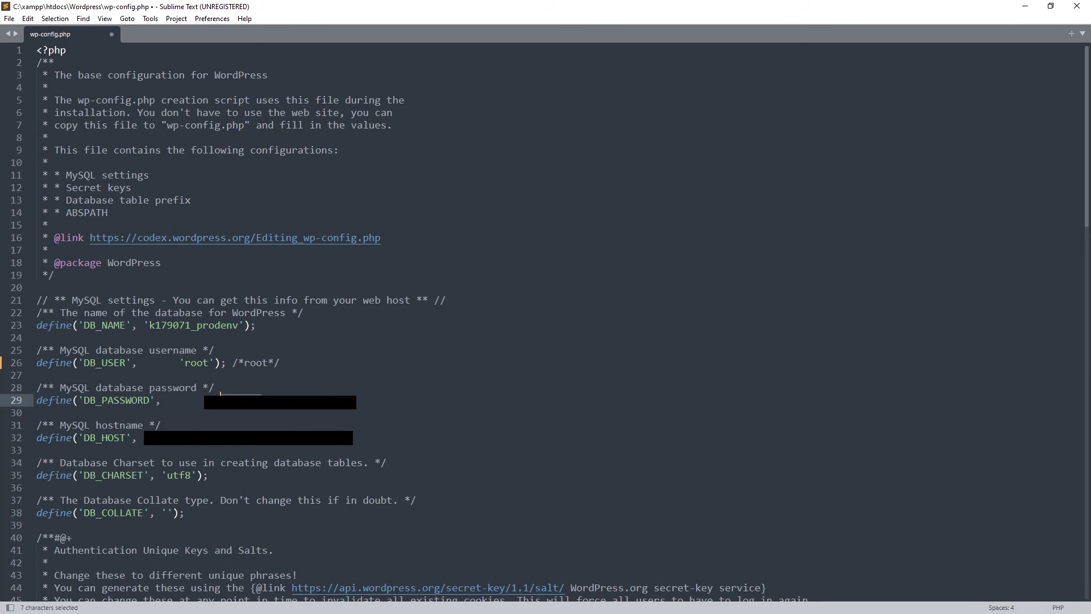
pyautogui.click(213, 395)
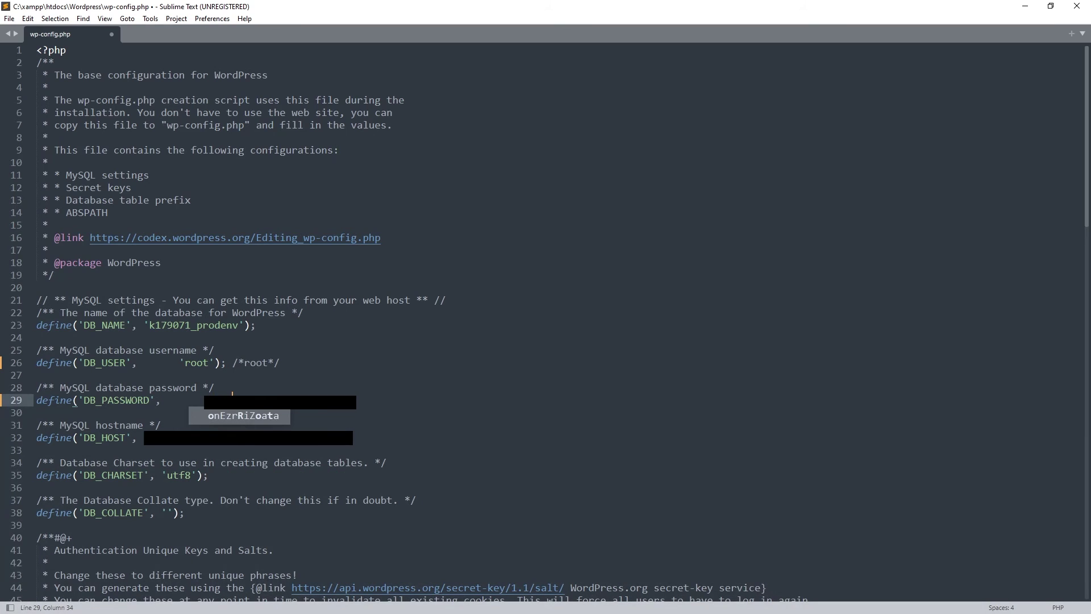
pyautogui.press('Up')
pyautogui.press('Up')
pyautogui.press('Up')
pyautogui.press('End')
pyautogui.doubleClick(160, 437)
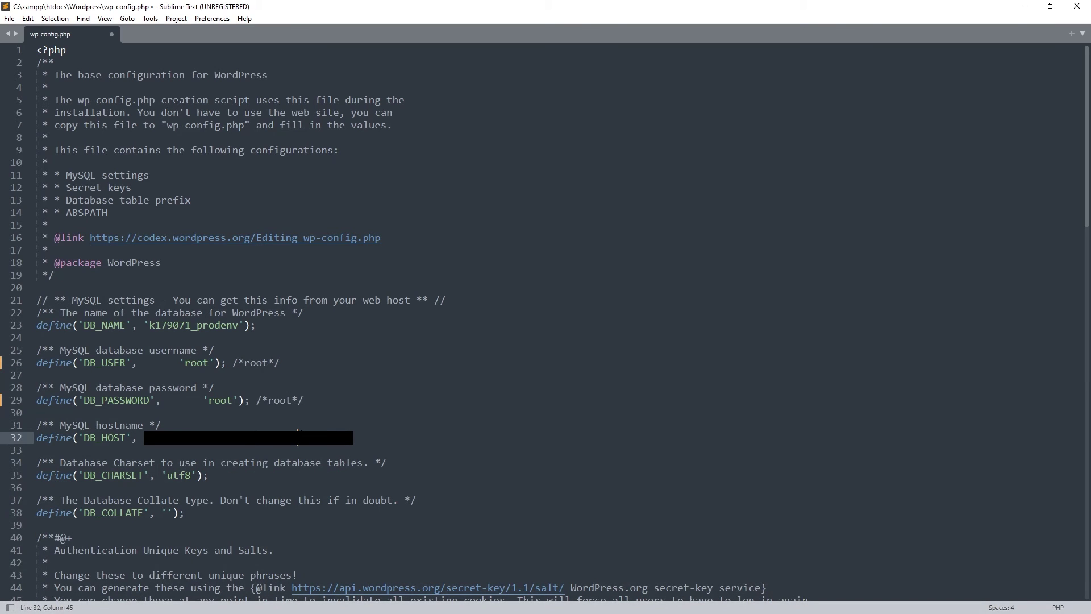
pyautogui.hotkey('ctrl', 'c')
pyautogui.hotkey('ctrl', 'v')
# - Save wp-config.php and minimize Sublime Text
pyautogui.hotkey('ctrl', 's')
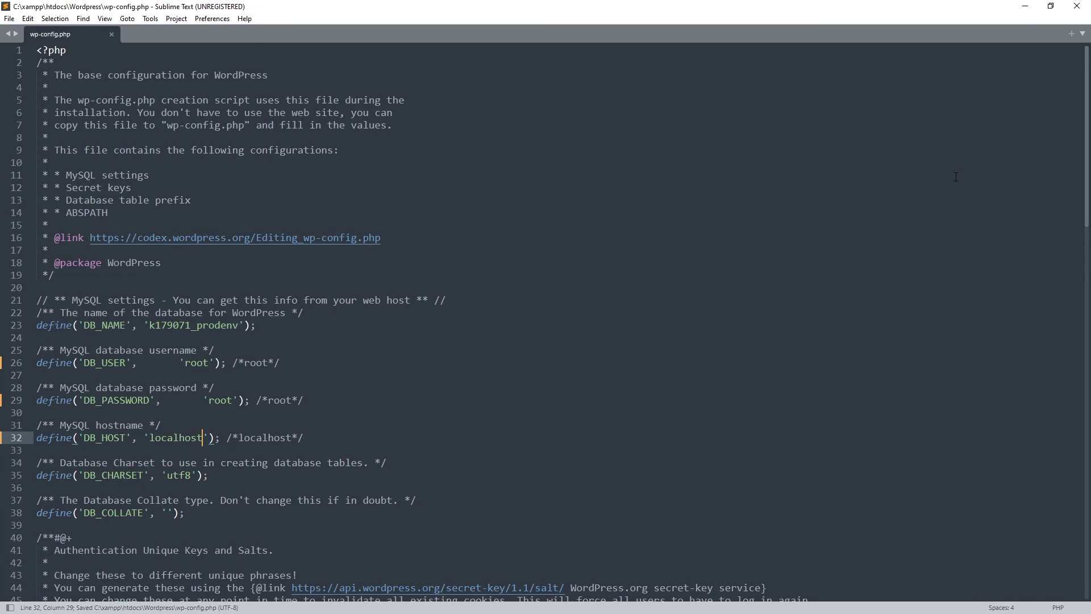
pyautogui.click(1025, 10)
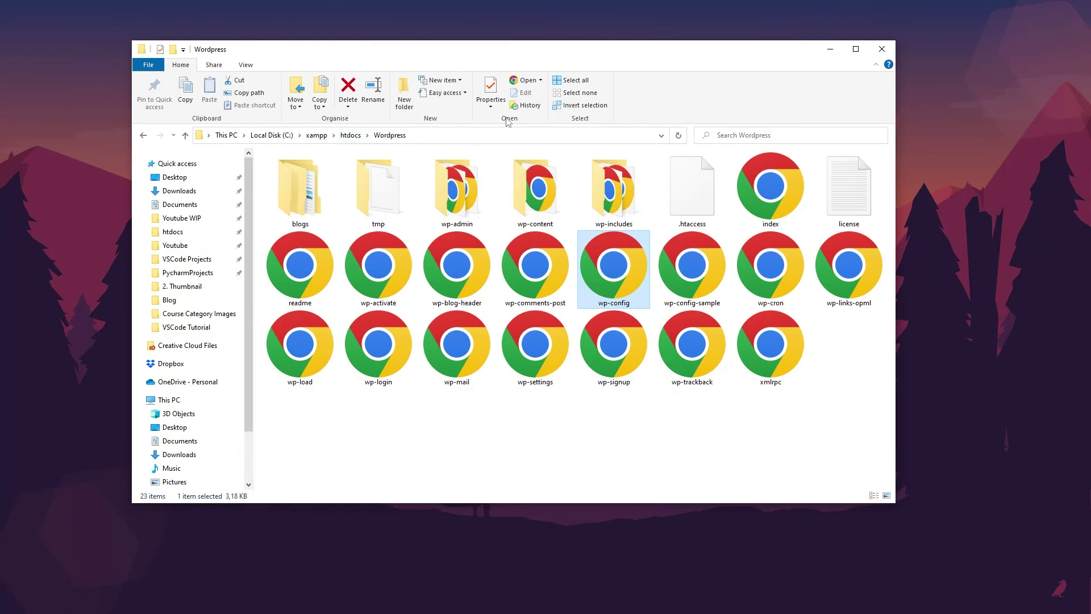
# - Start the Apache module in the XAMPP Control Panel
pyautogui.click(829, 49)
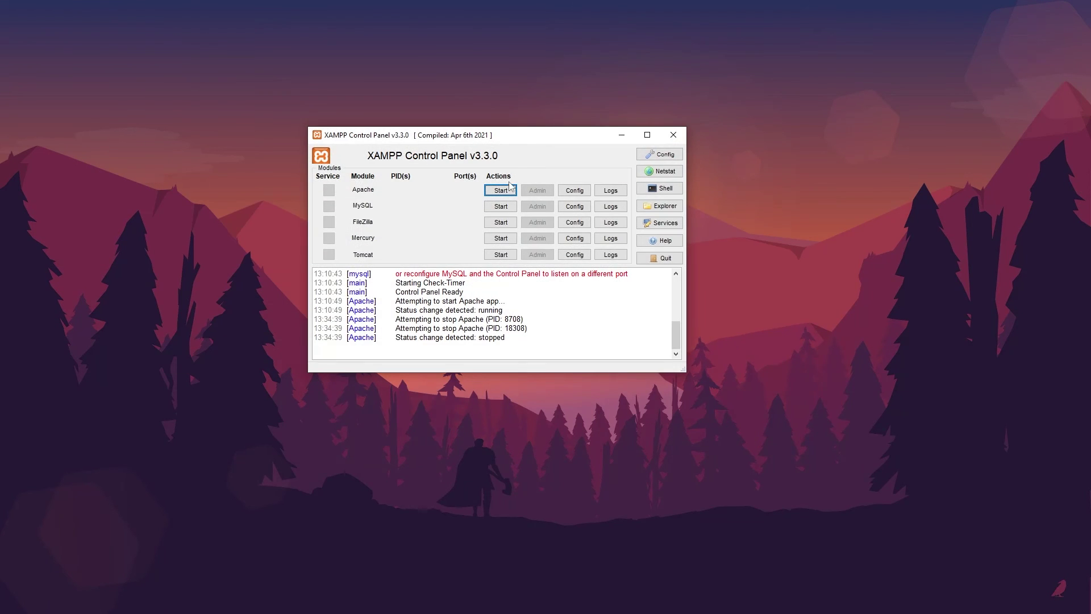
pyautogui.click(500, 190)
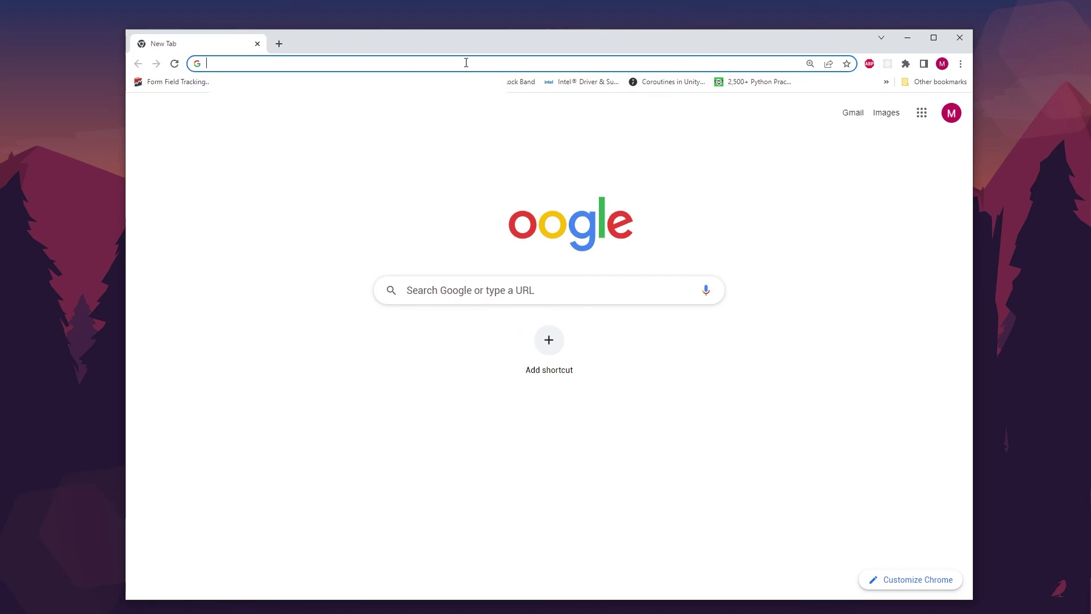
# - Load localhost/wordpress in Chrome and maximise the window
pyautogui.click(466, 63)
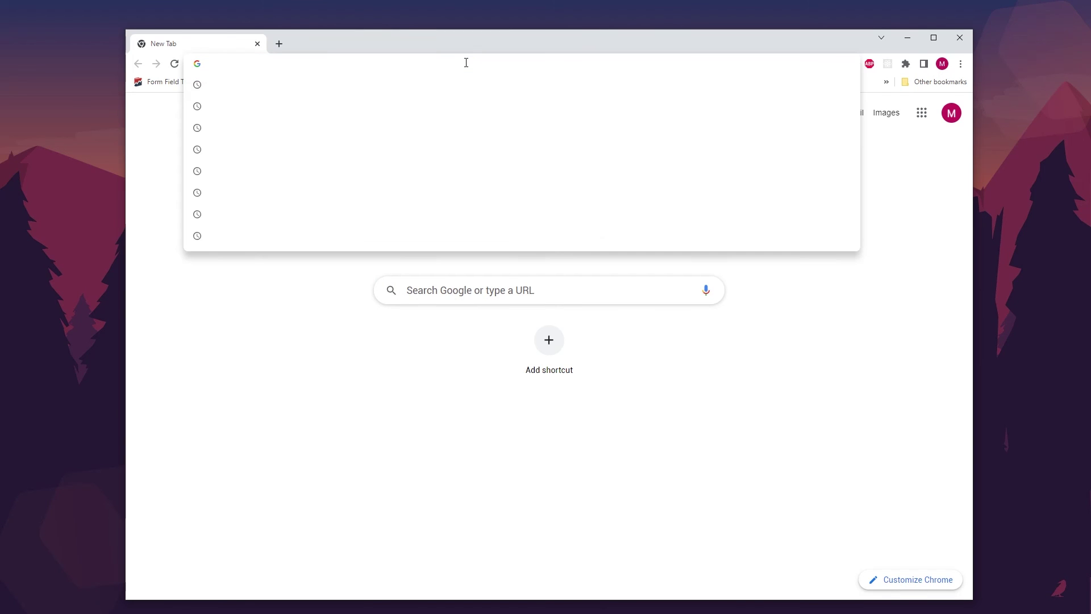
pyautogui.write('localhost/wordpress')
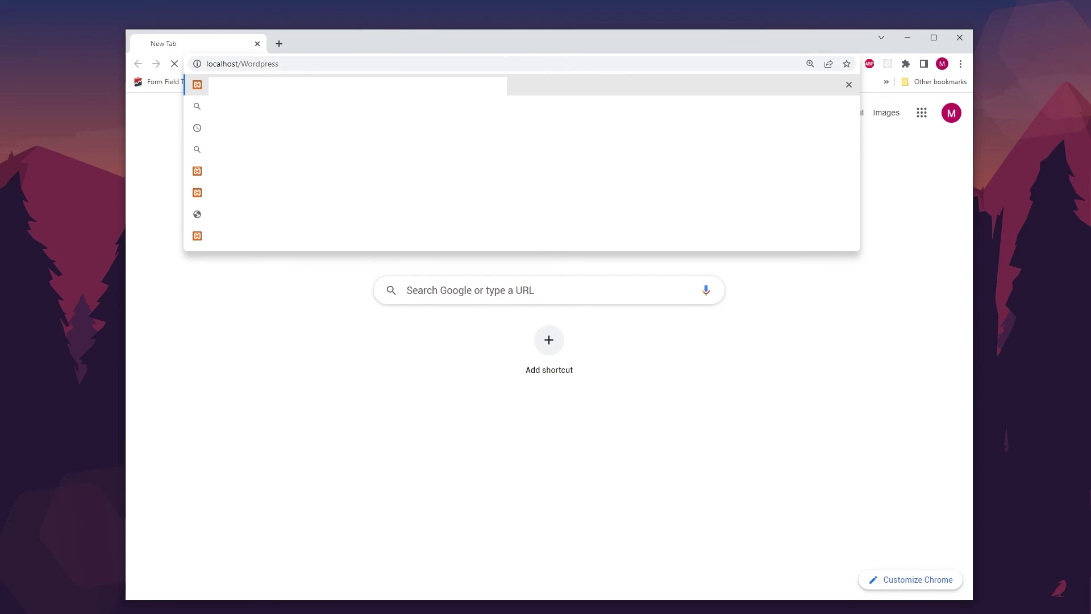
pyautogui.press('Return')
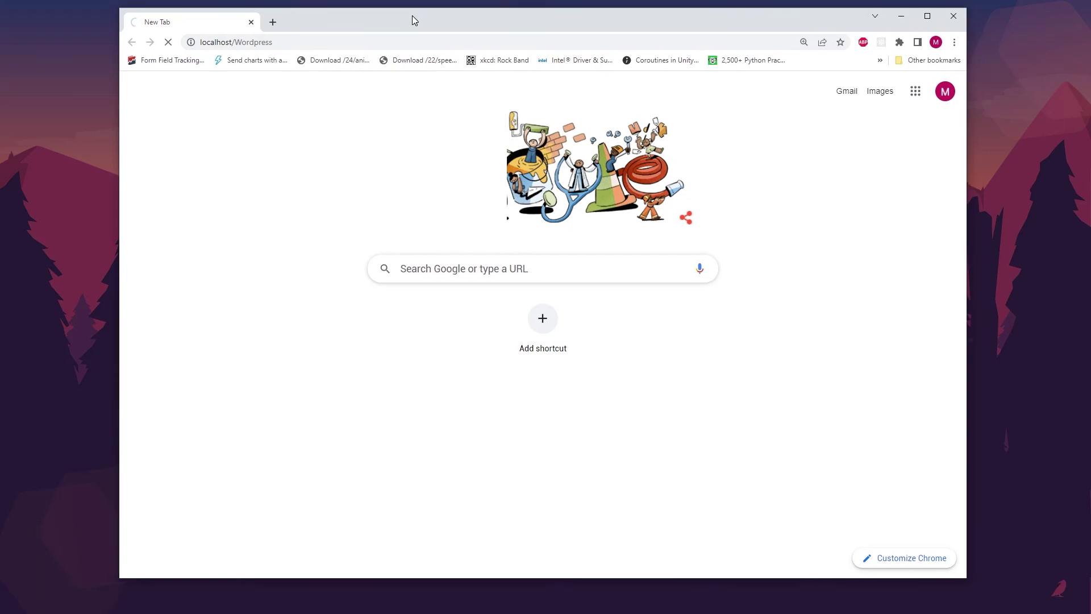
pyautogui.moveTo(422, 38); pyautogui.dragTo(410, 3)
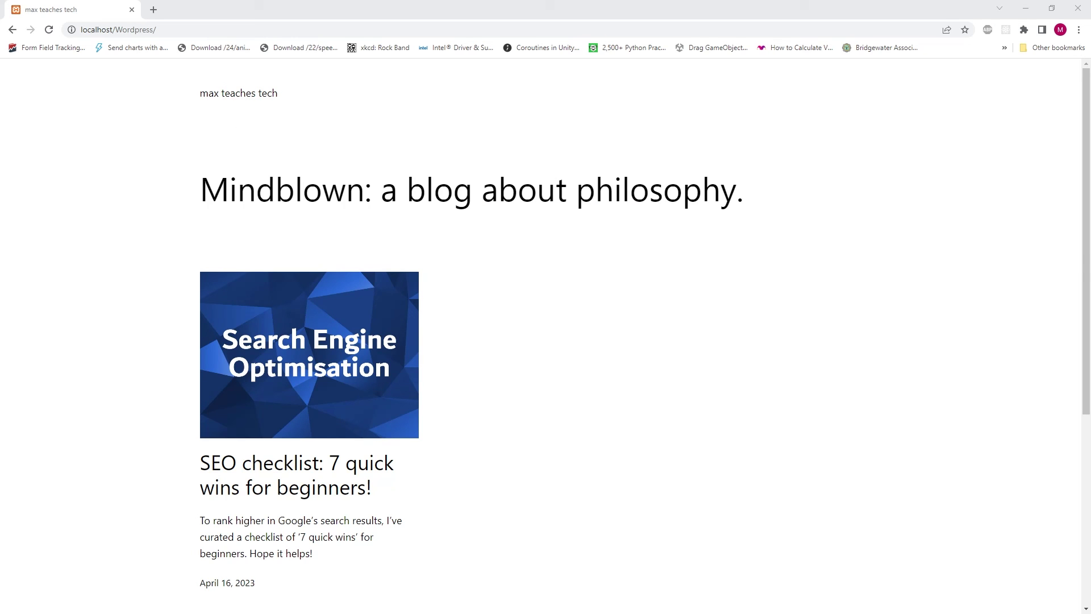
# - Open the SEO checklist post, which returns a 404 Not Found page
pyautogui.click(324, 345)
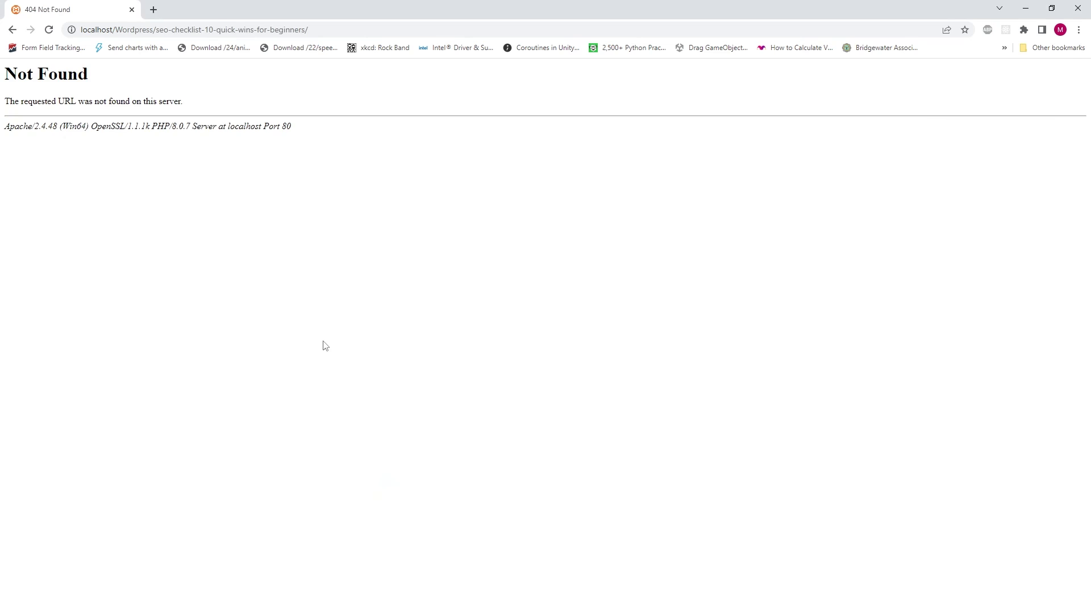
pyautogui.tripleClick(102, 75)
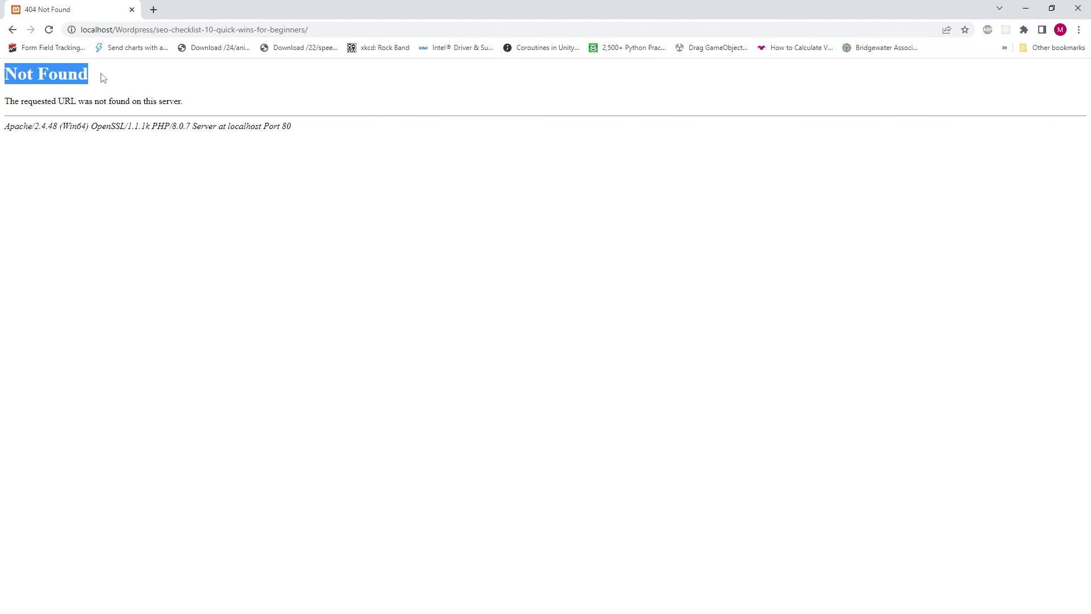
pyautogui.click(239, 196)
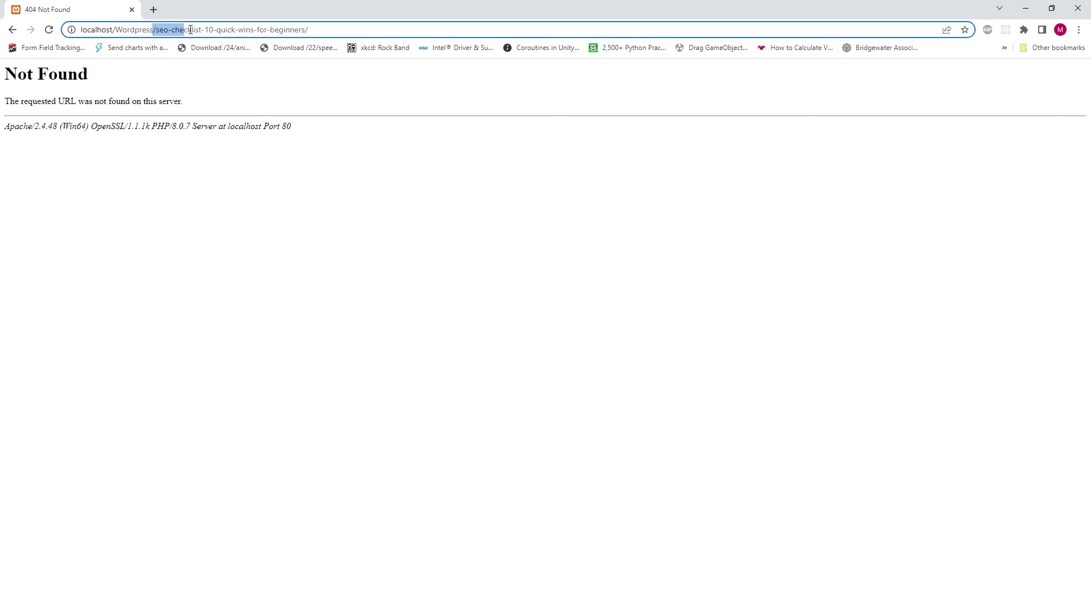
# - Replace the post path with /wp-admin/ to reach the admin login
pyautogui.moveTo(154, 30); pyautogui.dragTo(332, 26)
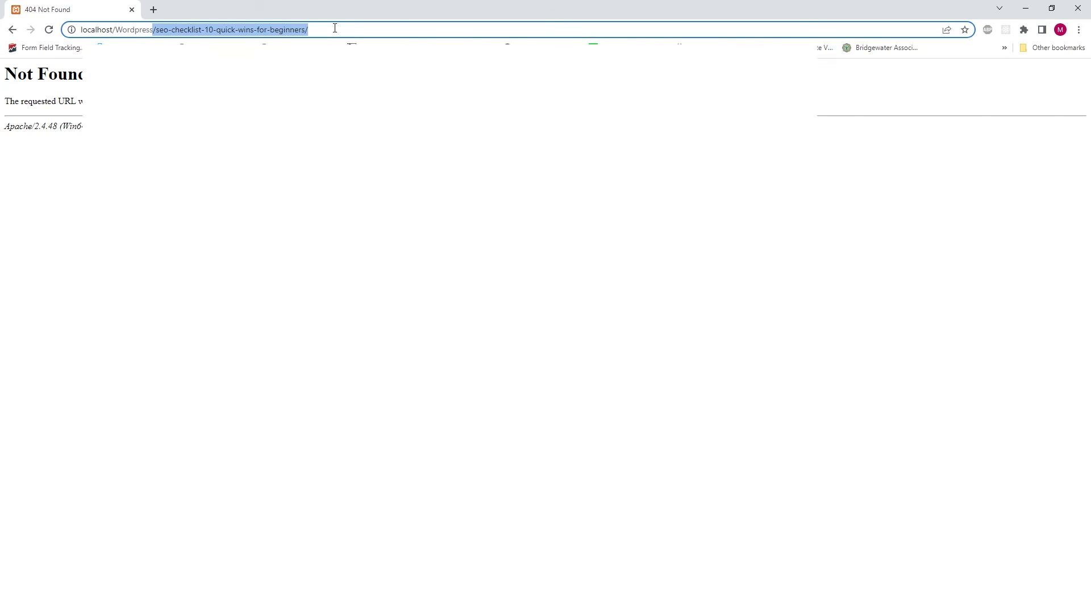
pyautogui.write('/w')
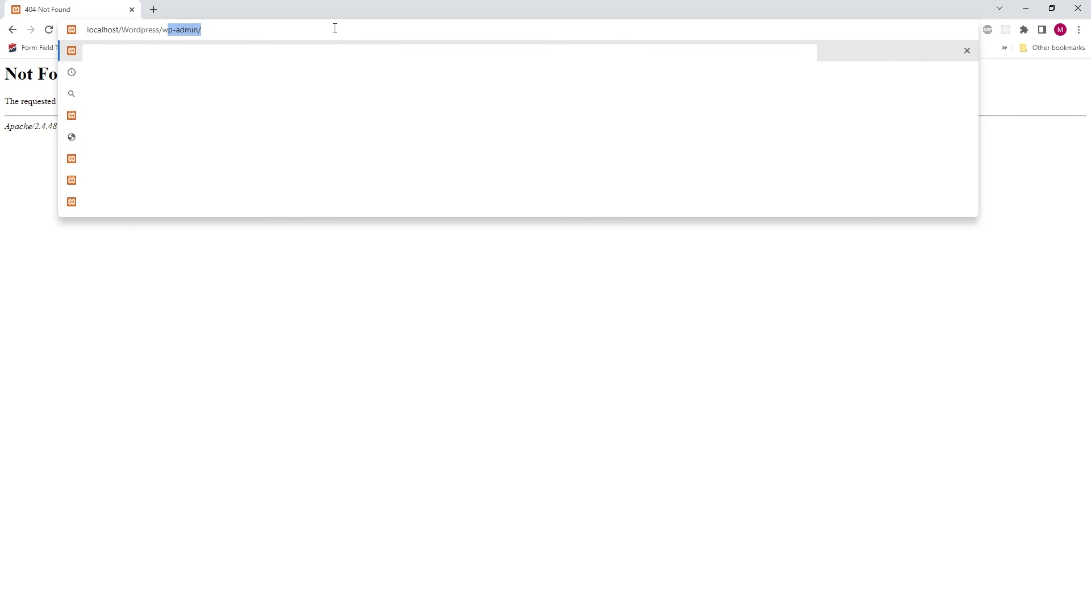
pyautogui.press('Return')
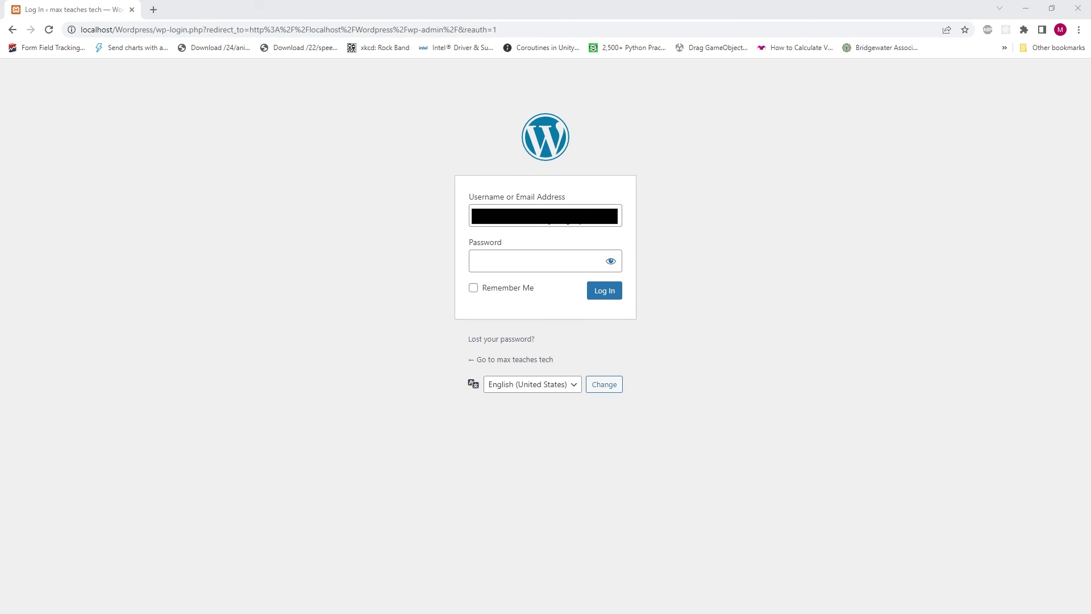
# - Log in to the local WordPress admin with the pasted account password
pyautogui.click(536, 256)
pyautogui.hotkey('ctrl', 'v')
pyautogui.click(600, 298)
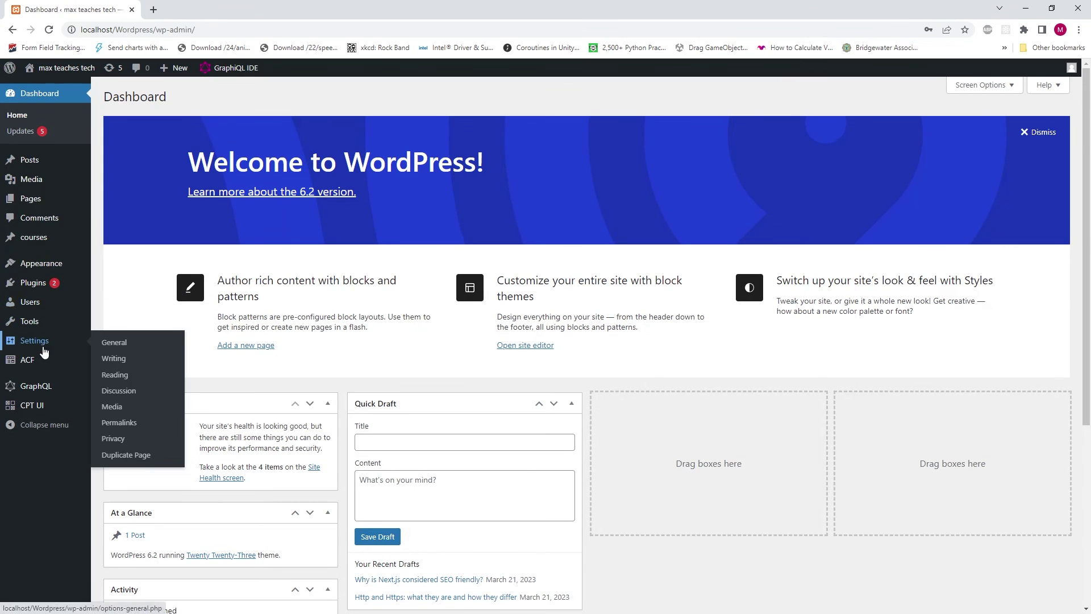
# - Re-save the Post name permalink structure and confirm the 'Permalink structure updated' notice
pyautogui.click(126, 428)
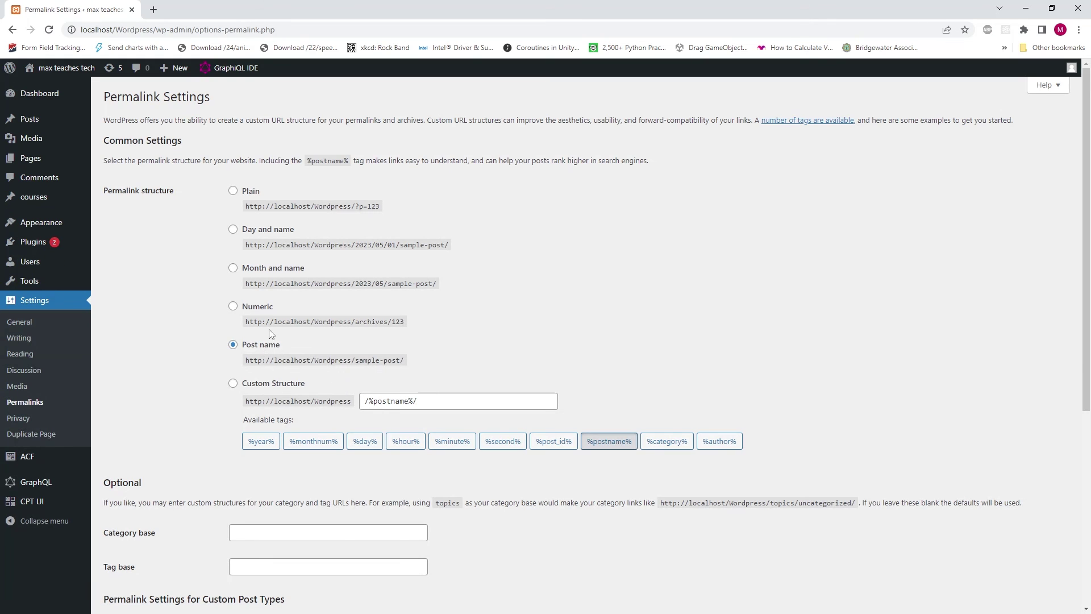
pyautogui.scroll(-4, 225, 303)
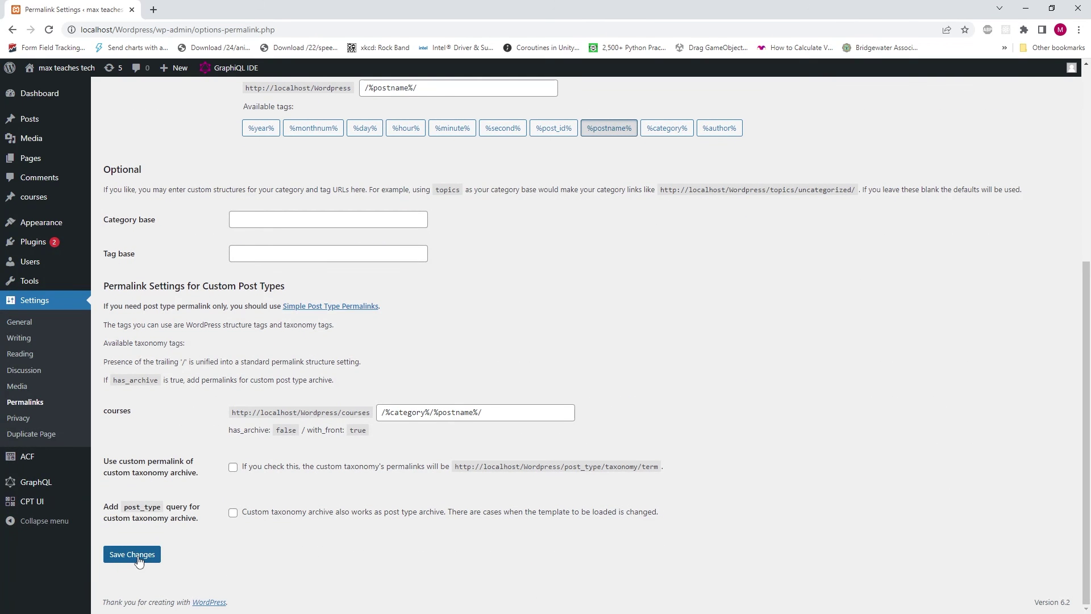
pyautogui.click(133, 555)
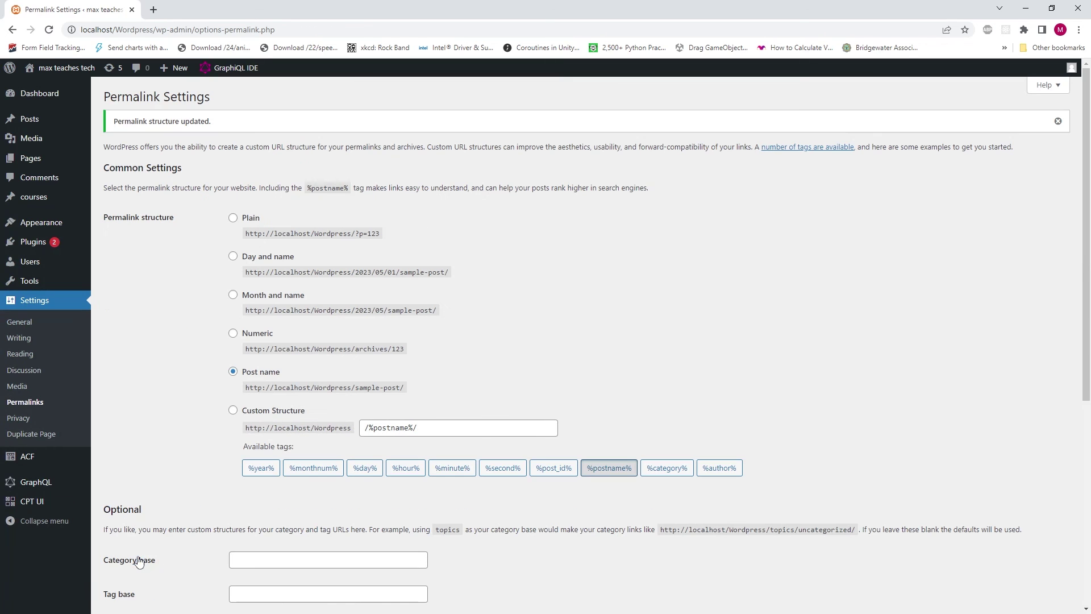
pyautogui.moveTo(113, 122); pyautogui.dragTo(210, 126)
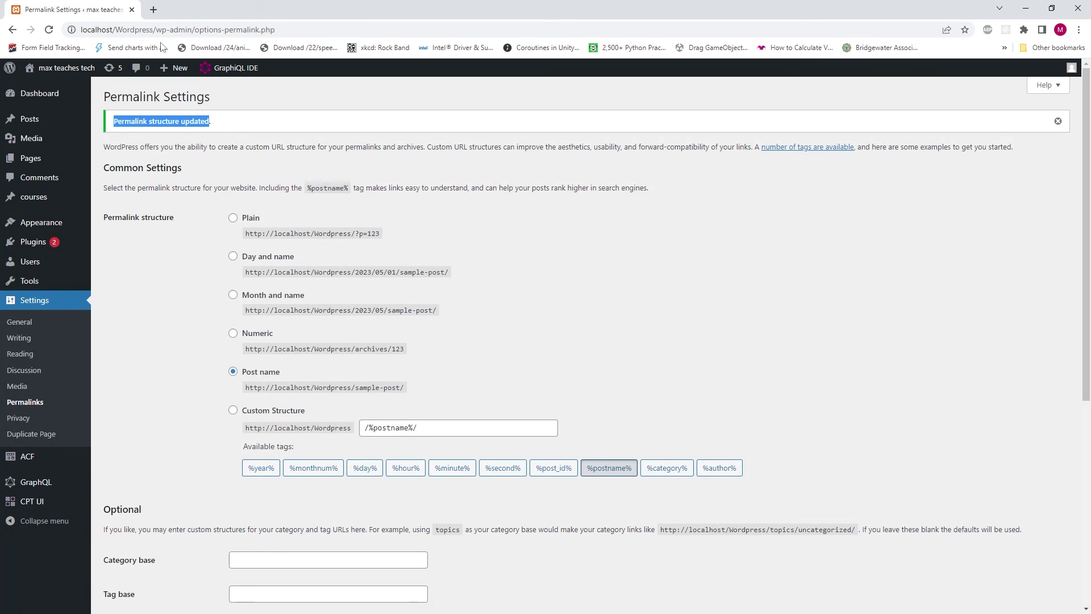
# - Visit the local site's front page and confirm the SEO checklist post opens properly
pyautogui.click(58, 69)
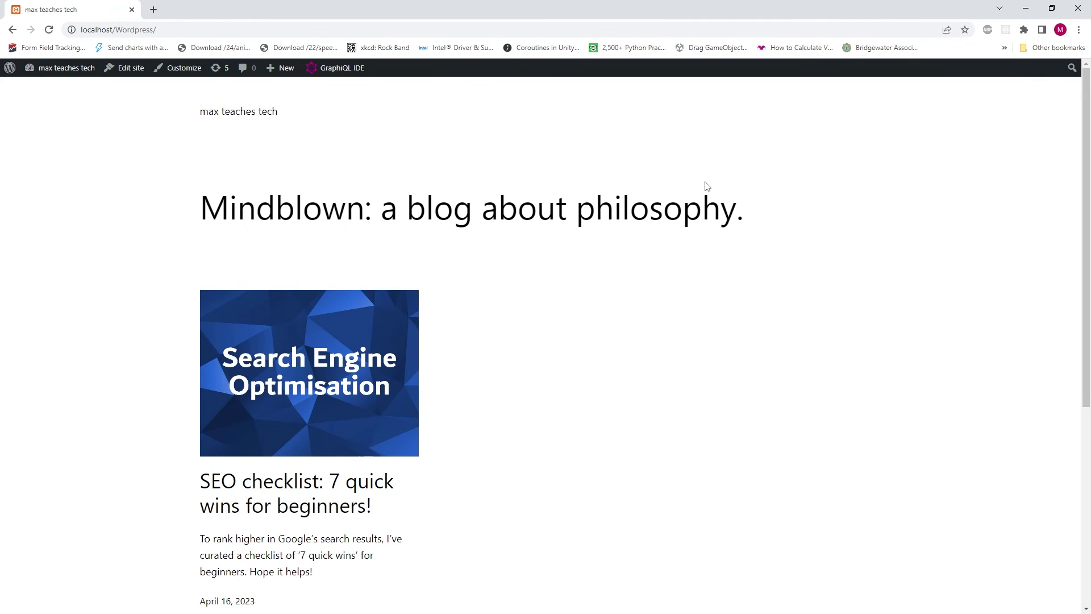
pyautogui.scroll(-1, 705, 186)
pyautogui.scroll(-1, 705, 184)
pyautogui.scroll(2, 705, 183)
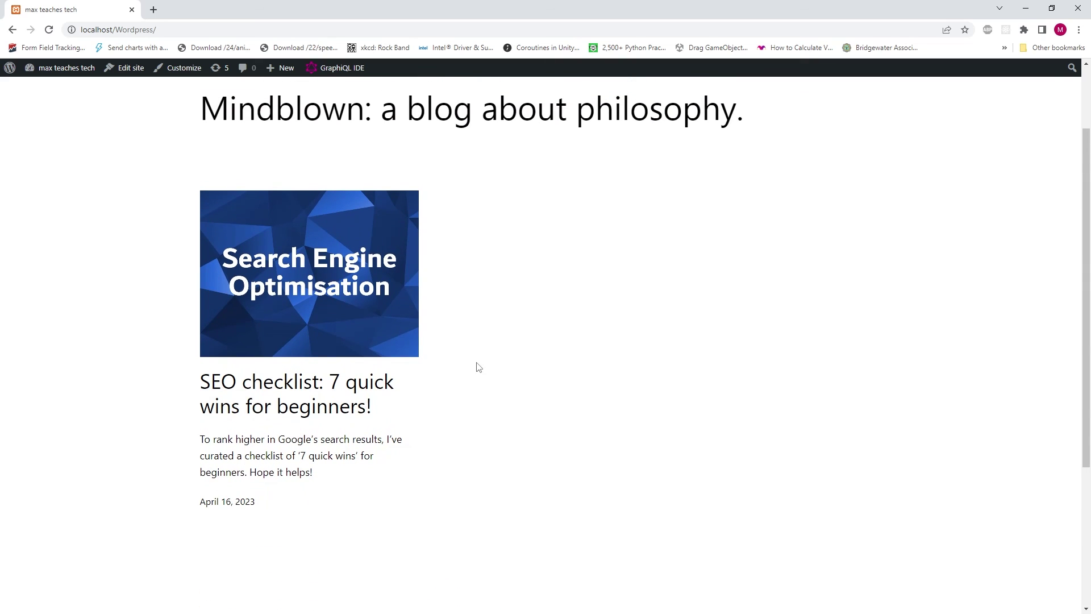
pyautogui.click(305, 389)
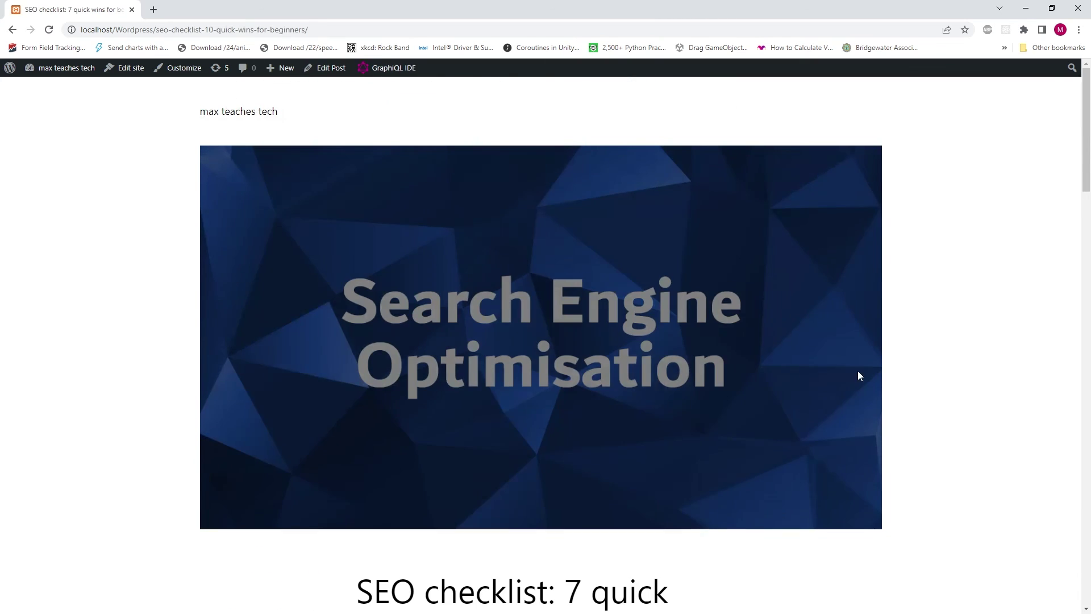
pyautogui.scroll(-3, 929, 334)
pyautogui.scroll(-4, 928, 335)
pyautogui.scroll(-2, 929, 334)
pyautogui.scroll(-2, 928, 334)
pyautogui.scroll(3, 929, 334)
pyautogui.scroll(3, 928, 334)
pyautogui.scroll(5, 929, 335)
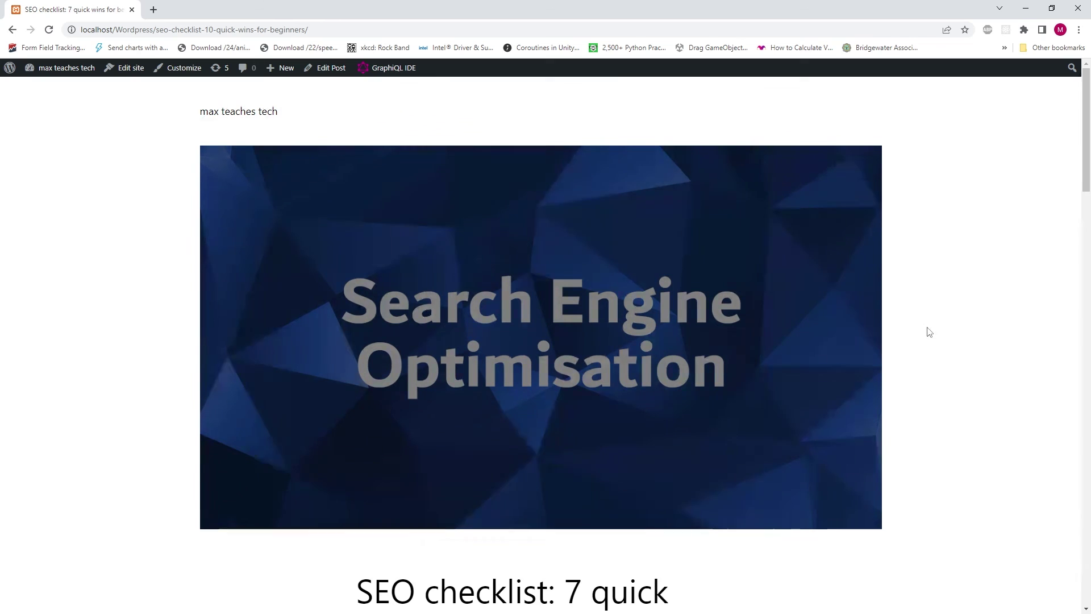
pyautogui.moveTo(1089, 133); pyautogui.dragTo(1089, 224)
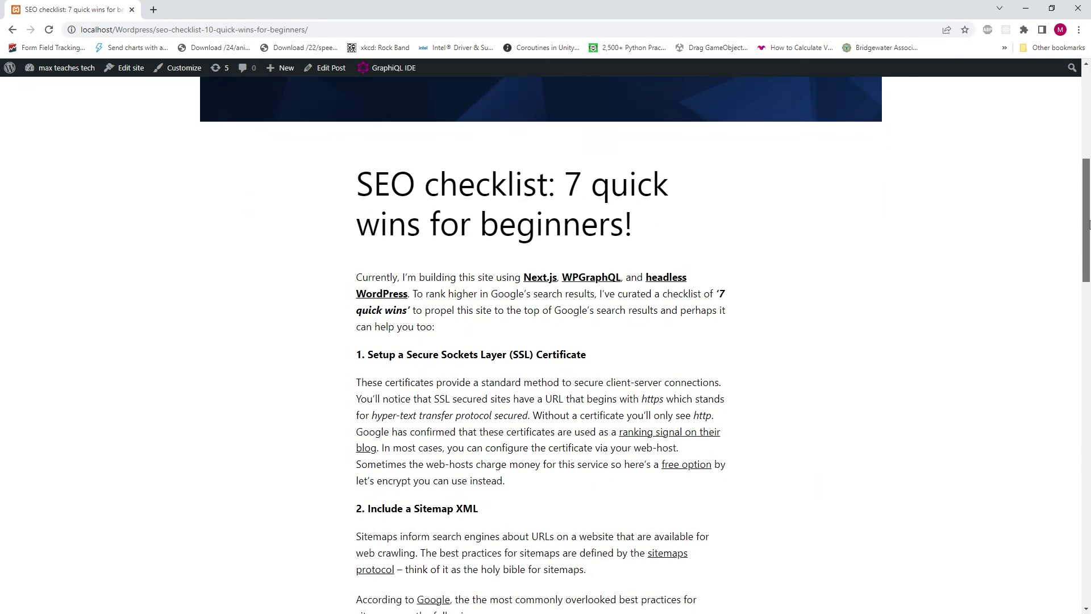
# - Review the Posts list showing the SEO checklist post and drafts, then return to the front page
pyautogui.click(72, 74)
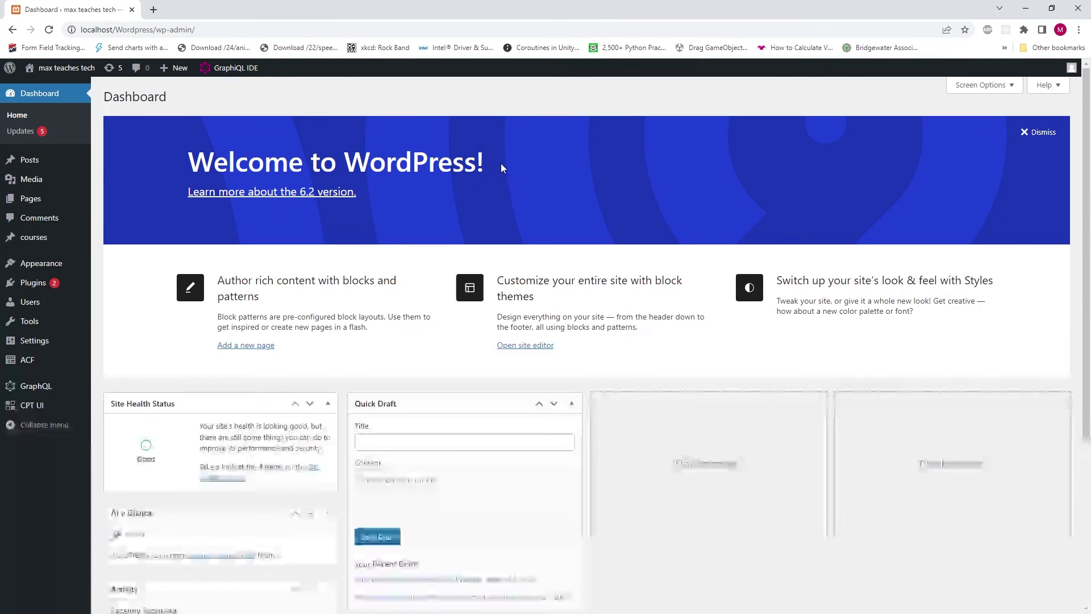
pyautogui.click(29, 160)
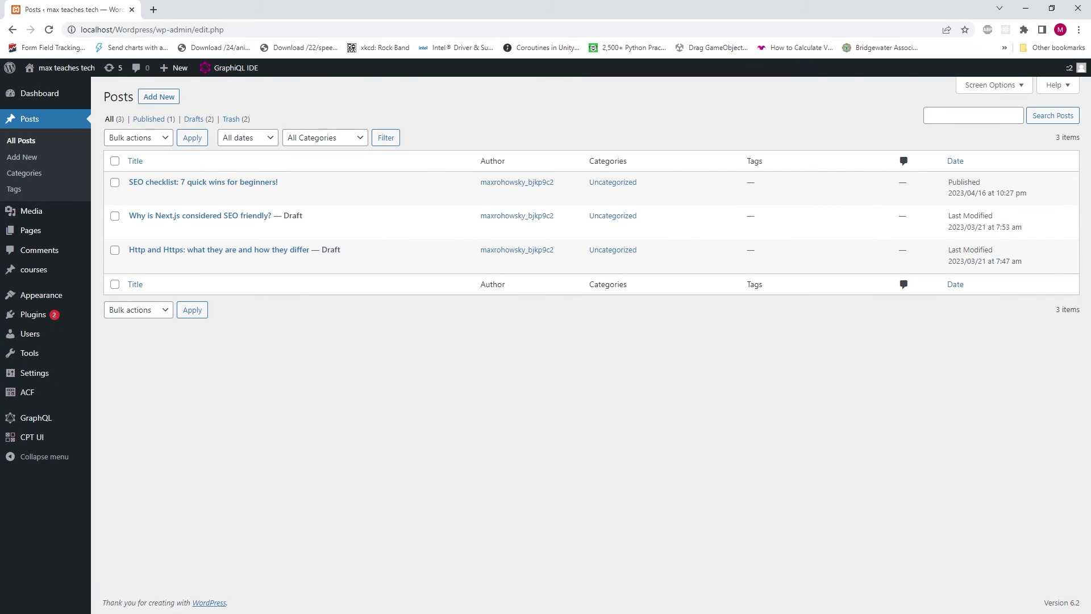
pyautogui.moveTo(66, 68)
pyautogui.click(43, 85)
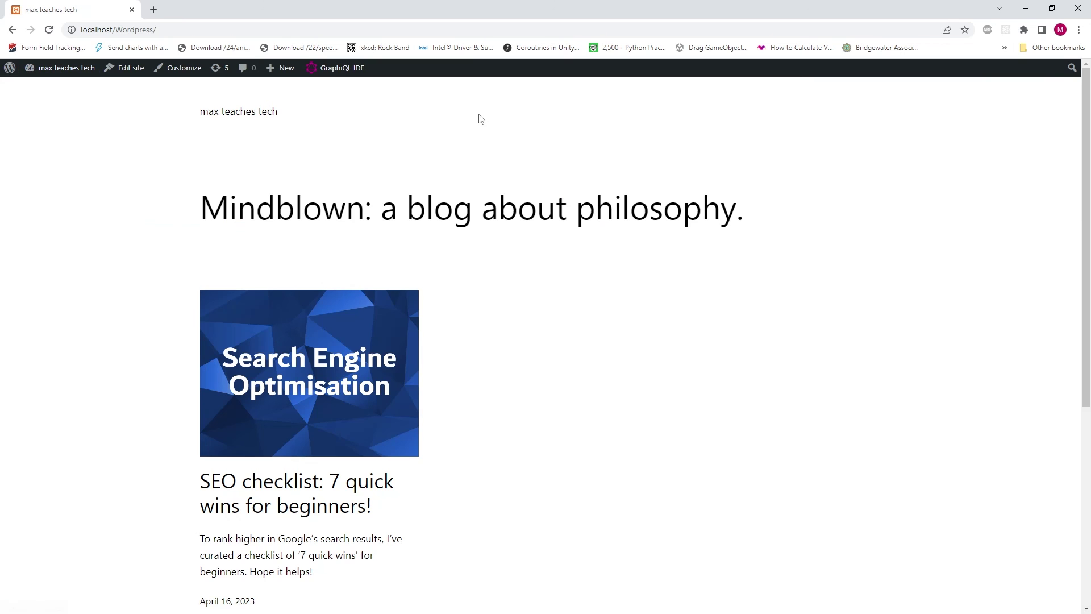